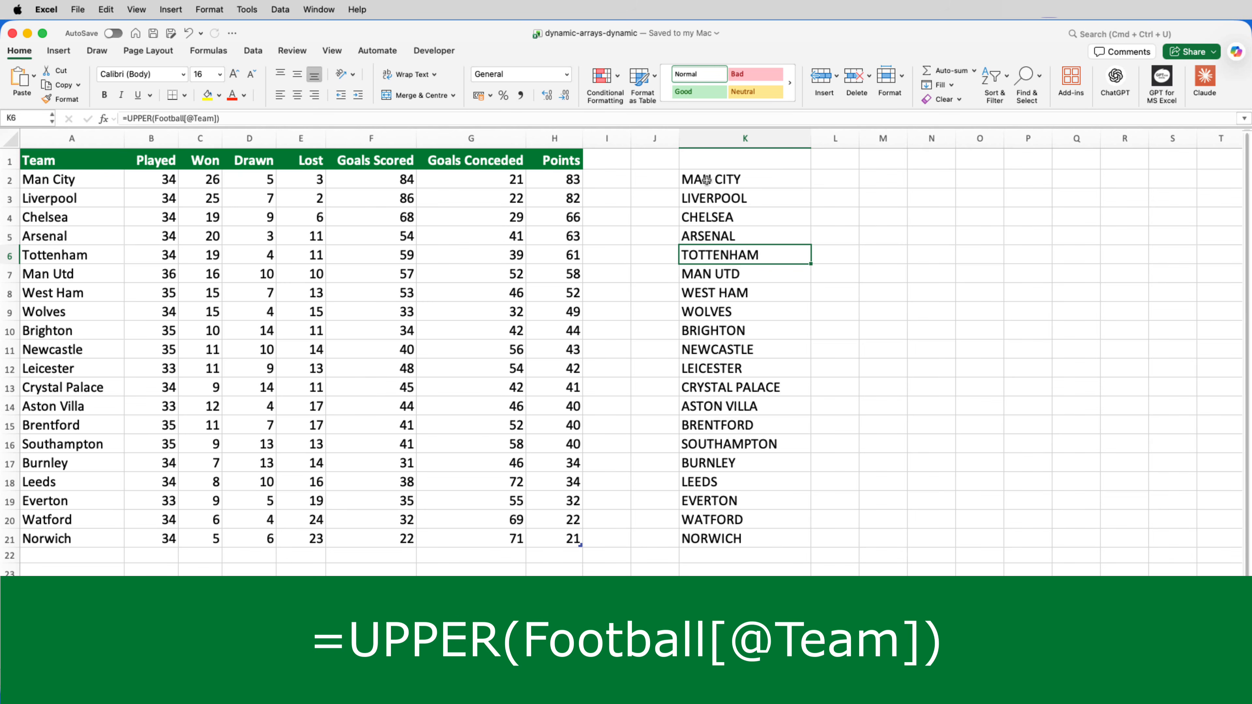
# Add the team FC United in cell A22, directly below Norwich in the Football table.
pyautogui.press('Down')
pyautogui.press('Down')
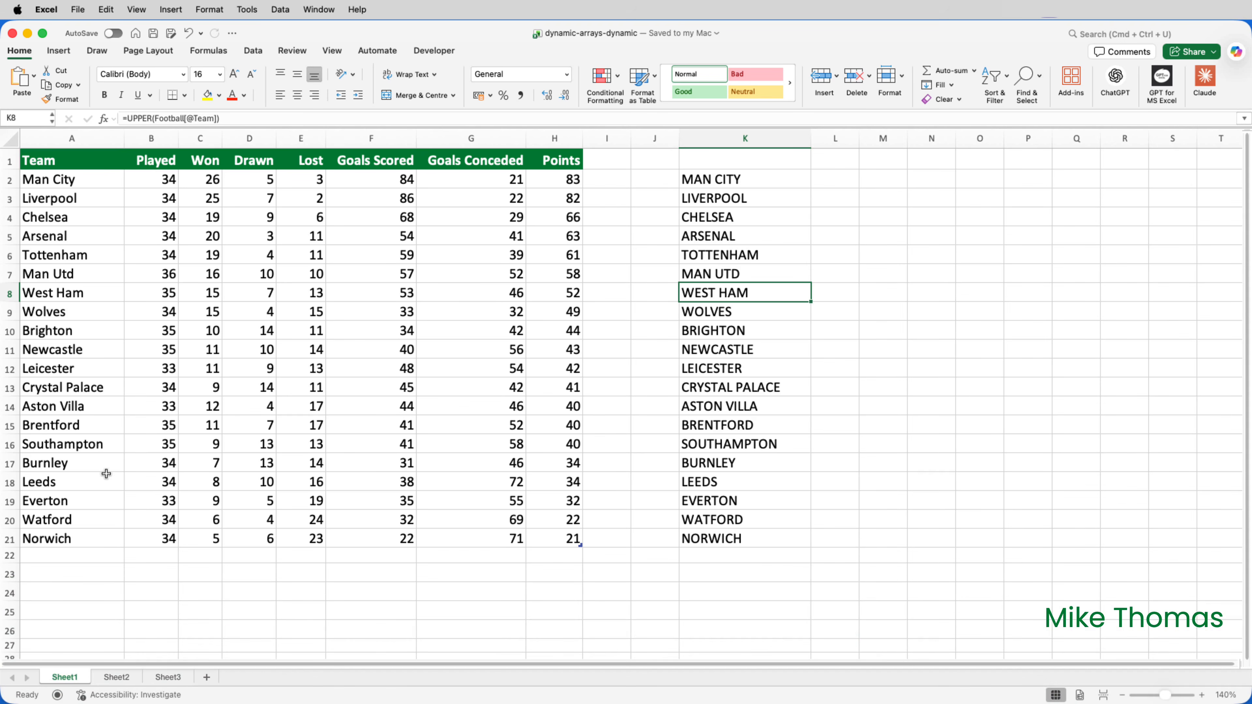
pyautogui.click(65, 559)
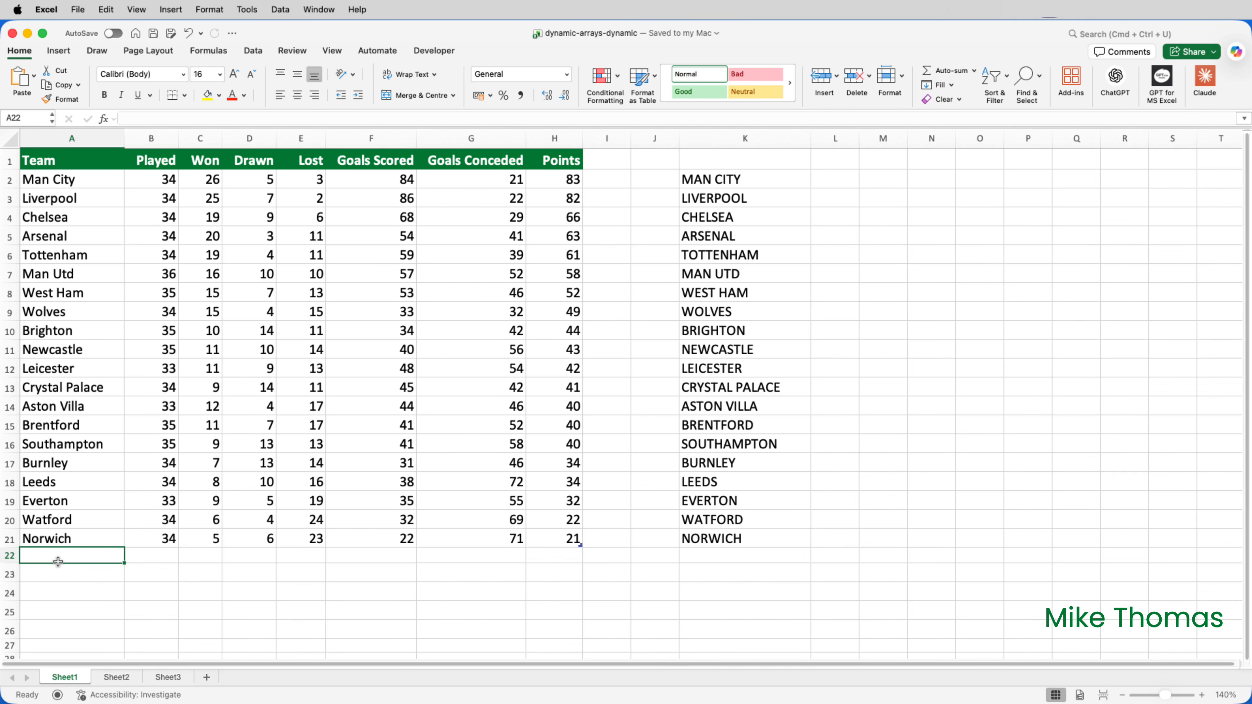
pyautogui.write('FC United')
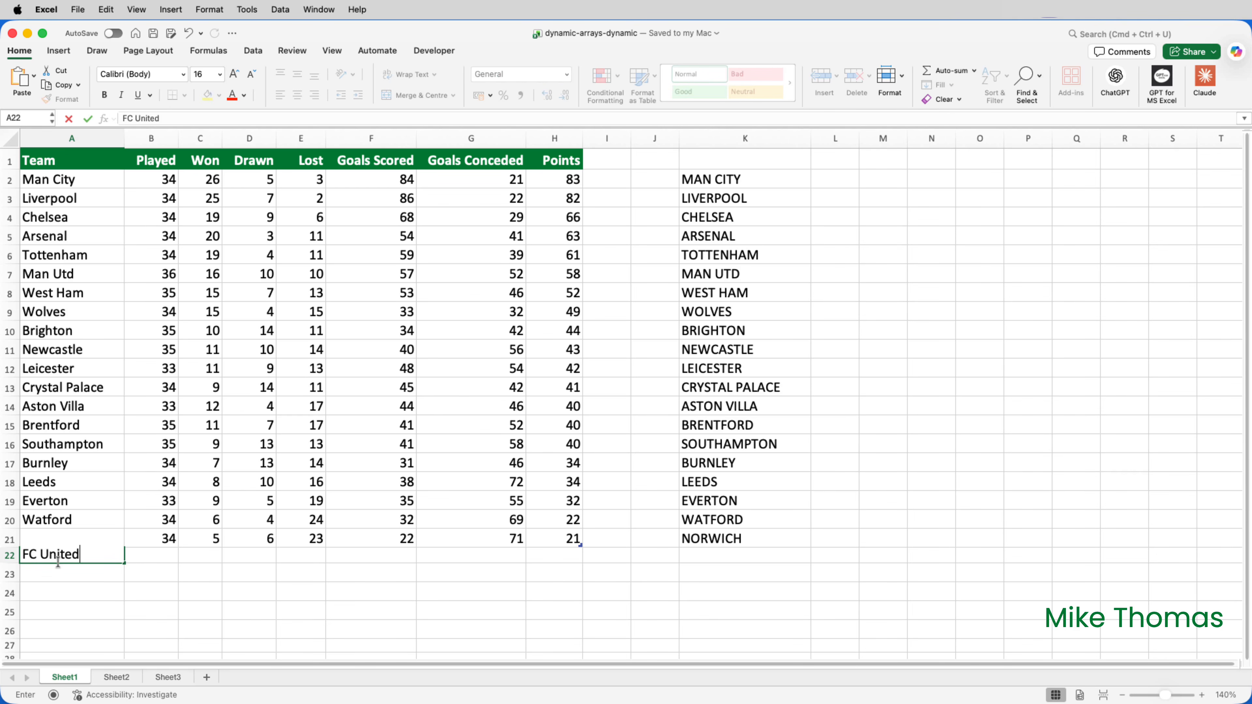
pyautogui.press('Return')
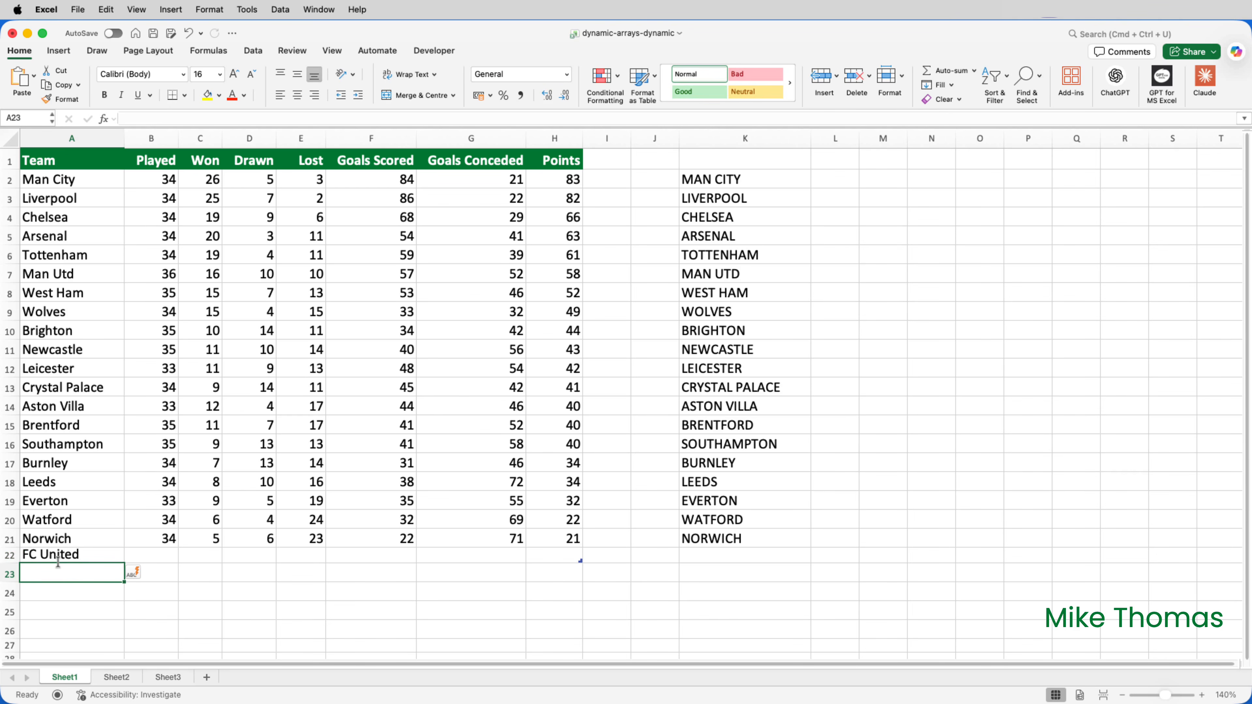
# Fill the uppercase formula from K21 down one row to cover the added team.
pyautogui.click(58, 560)
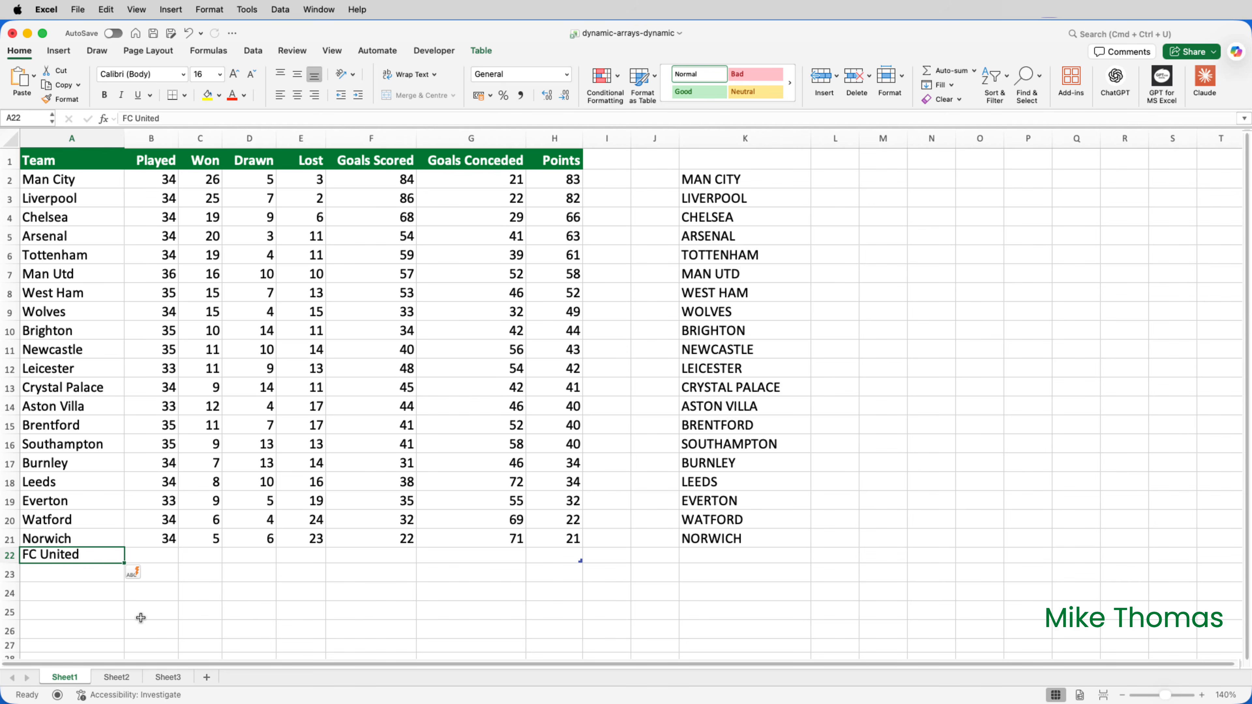
pyautogui.click(722, 539)
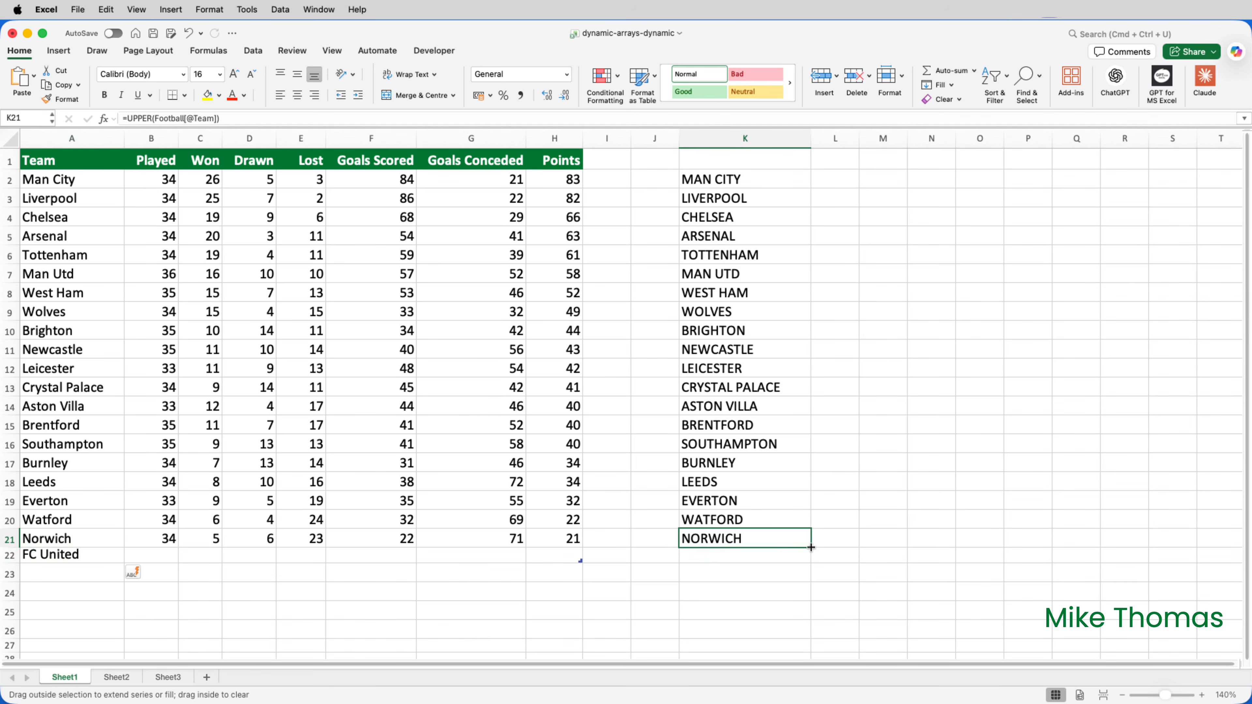
pyautogui.moveTo(810, 555); pyautogui.dragTo(776, 561)
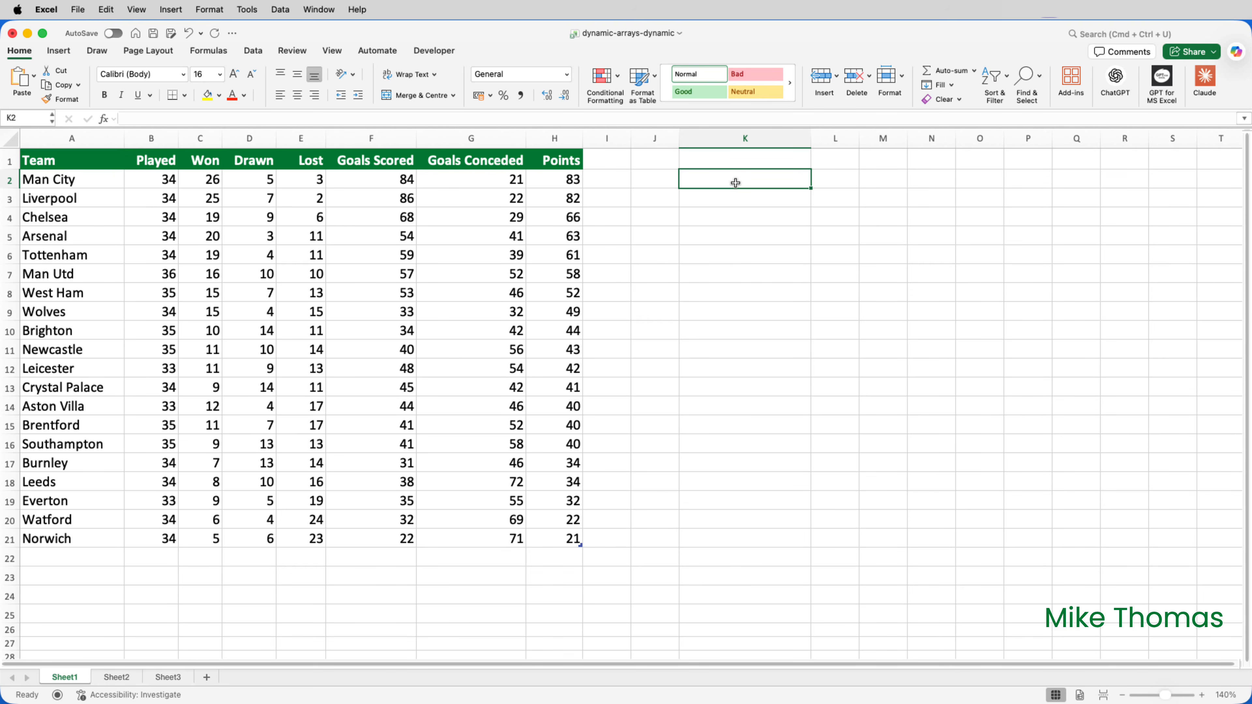
# Enter the formula =UPPER(Football[Team]) in K2 to convert the whole Team column to uppercase.
pyautogui.write('=upper(')
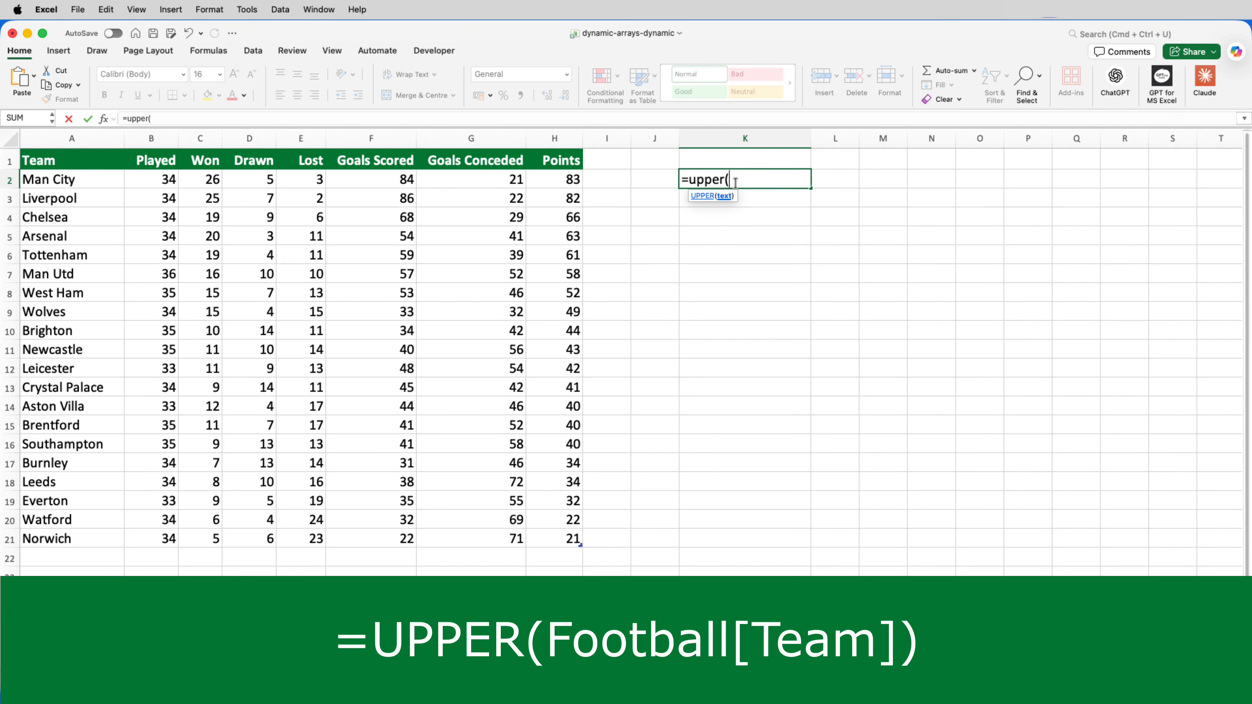
pyautogui.write('Football')
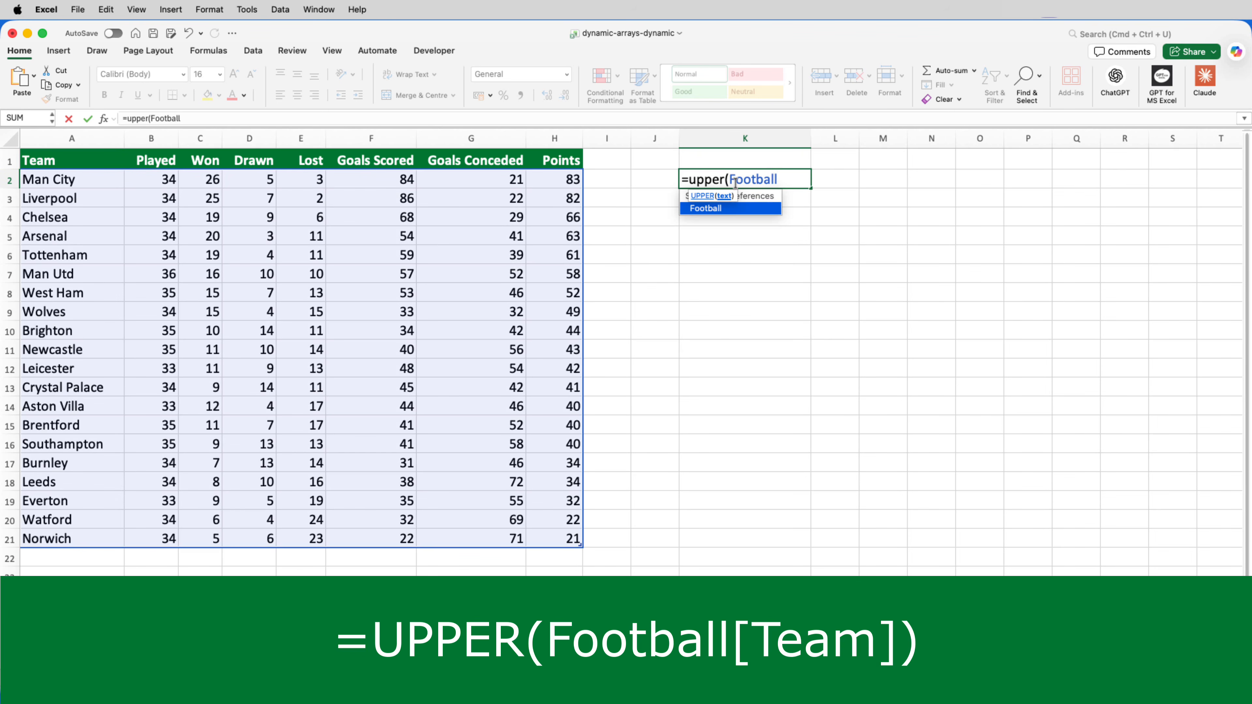
pyautogui.write('[')
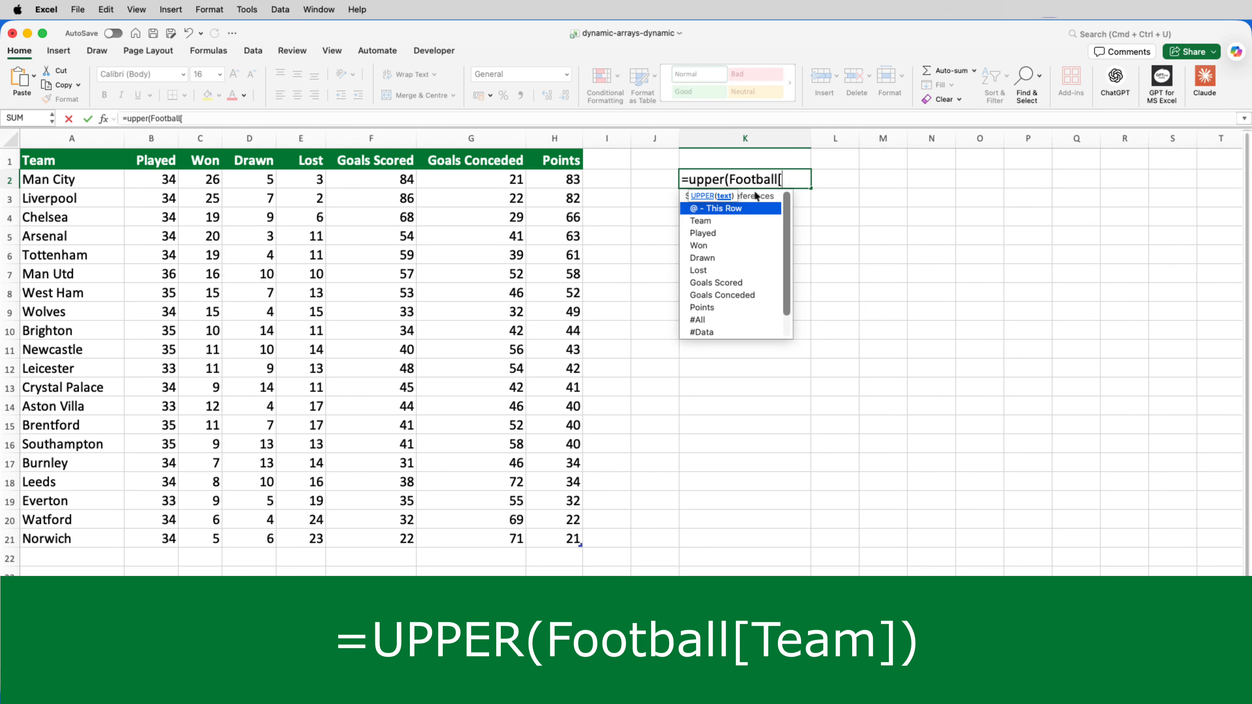
pyautogui.click(726, 223)
pyautogui.doubleClick(725, 223)
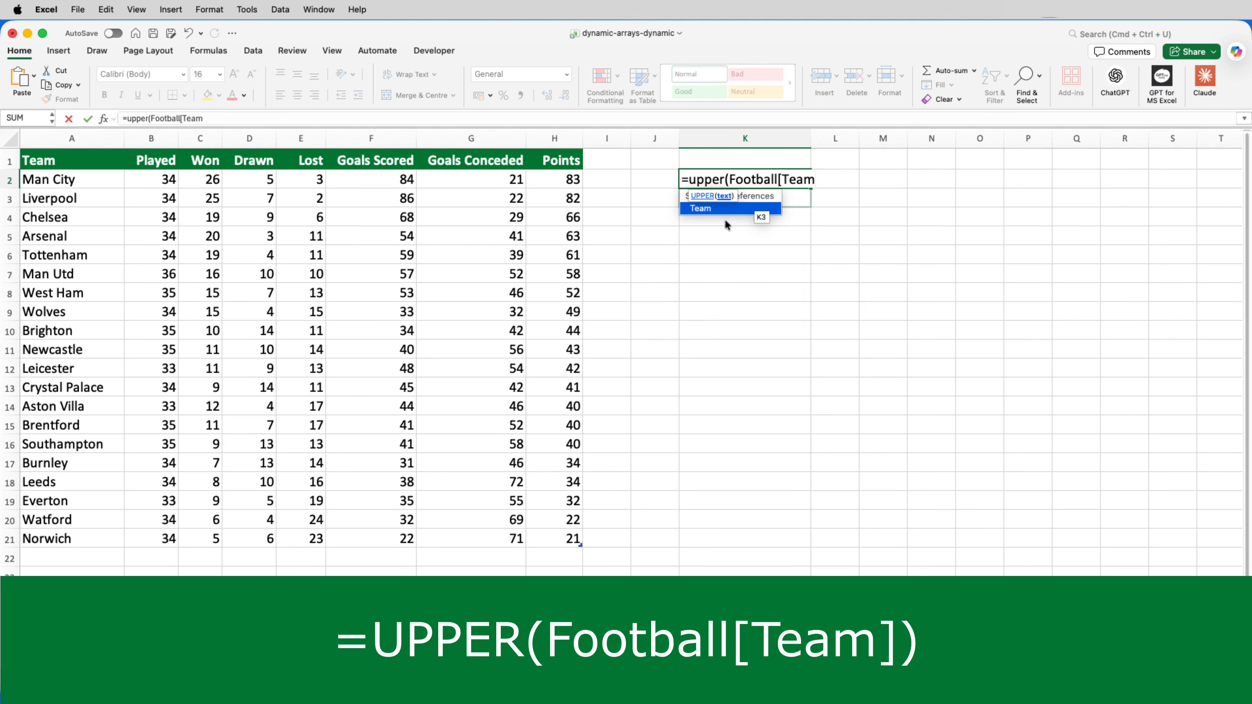
pyautogui.write('])')
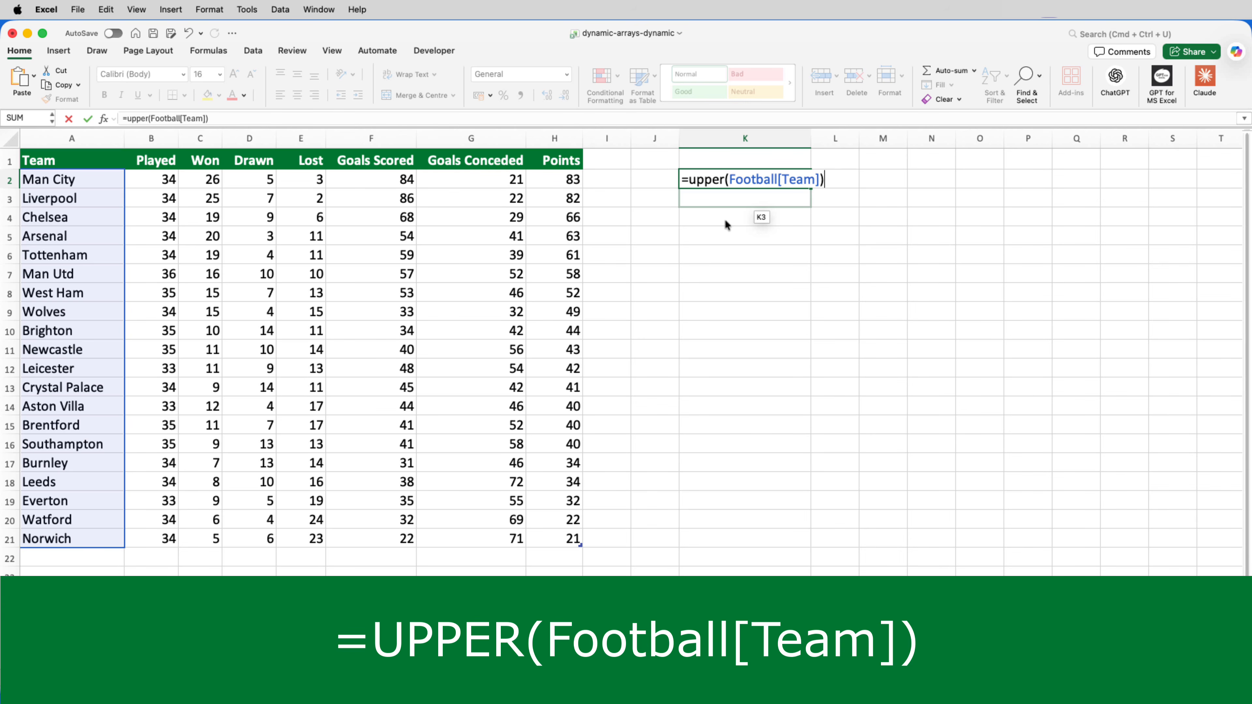
pyautogui.press('Return')
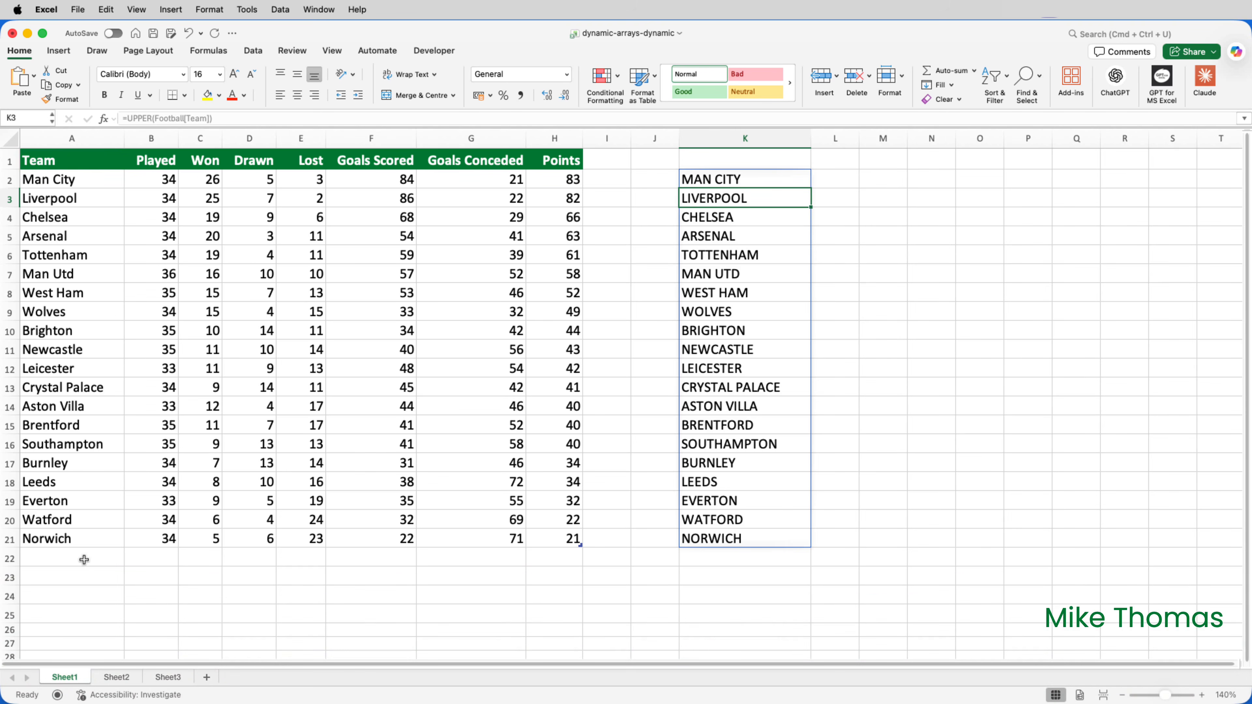
# Append FC United as a new team in A22, below the last row of the Football table.
pyautogui.click(83, 560)
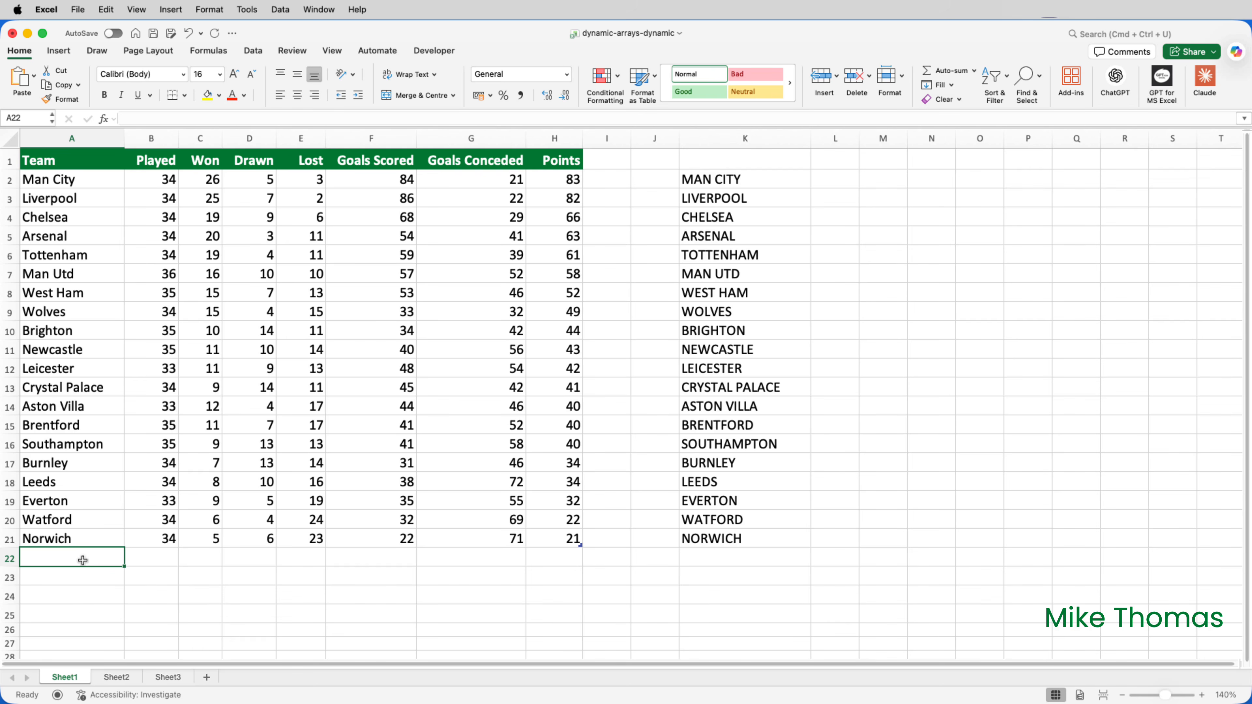
pyautogui.write('FC United')
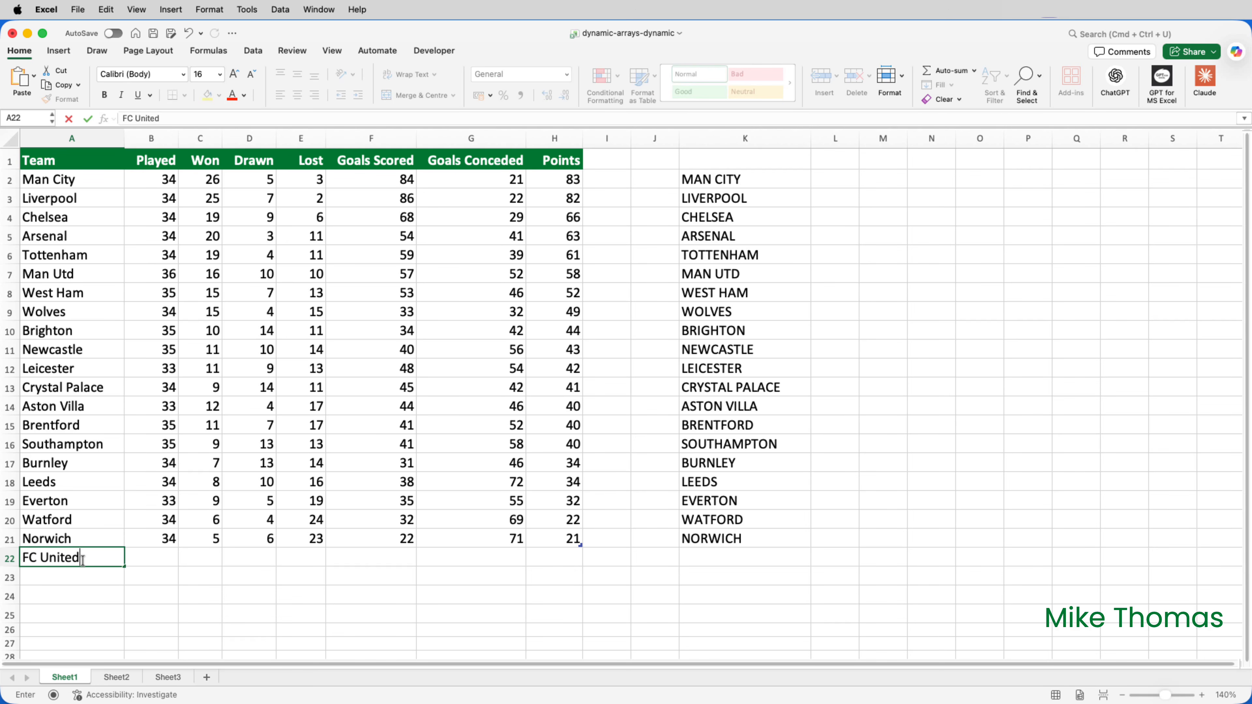
pyautogui.press('Return')
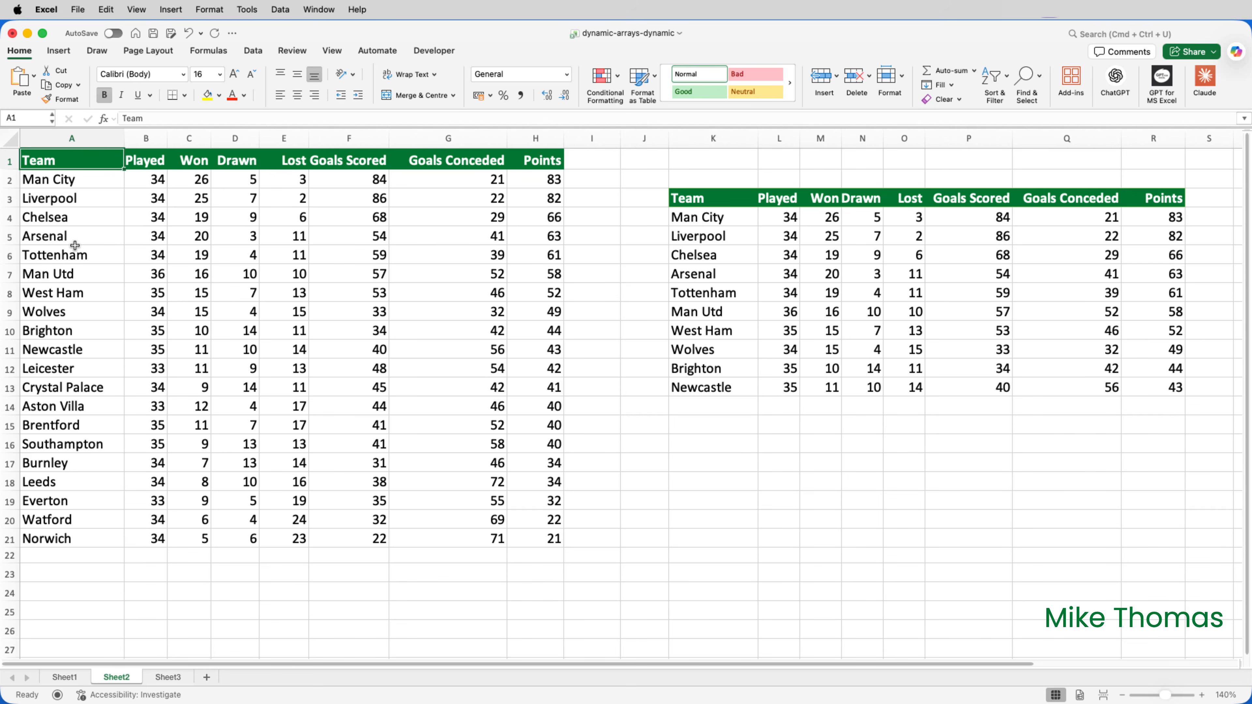
# Set the rows argument of the TAKE formula in K4 on Sheet2 to 5.
pyautogui.click(701, 223)
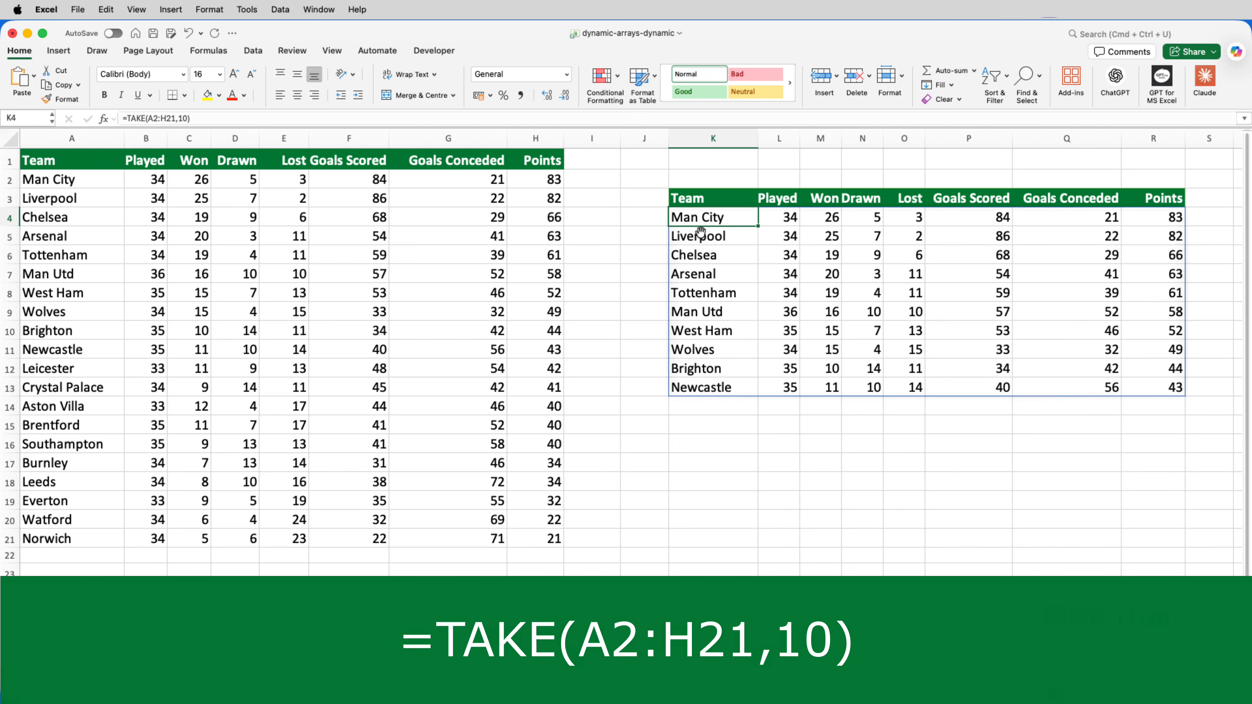
pyautogui.doubleClick(753, 220)
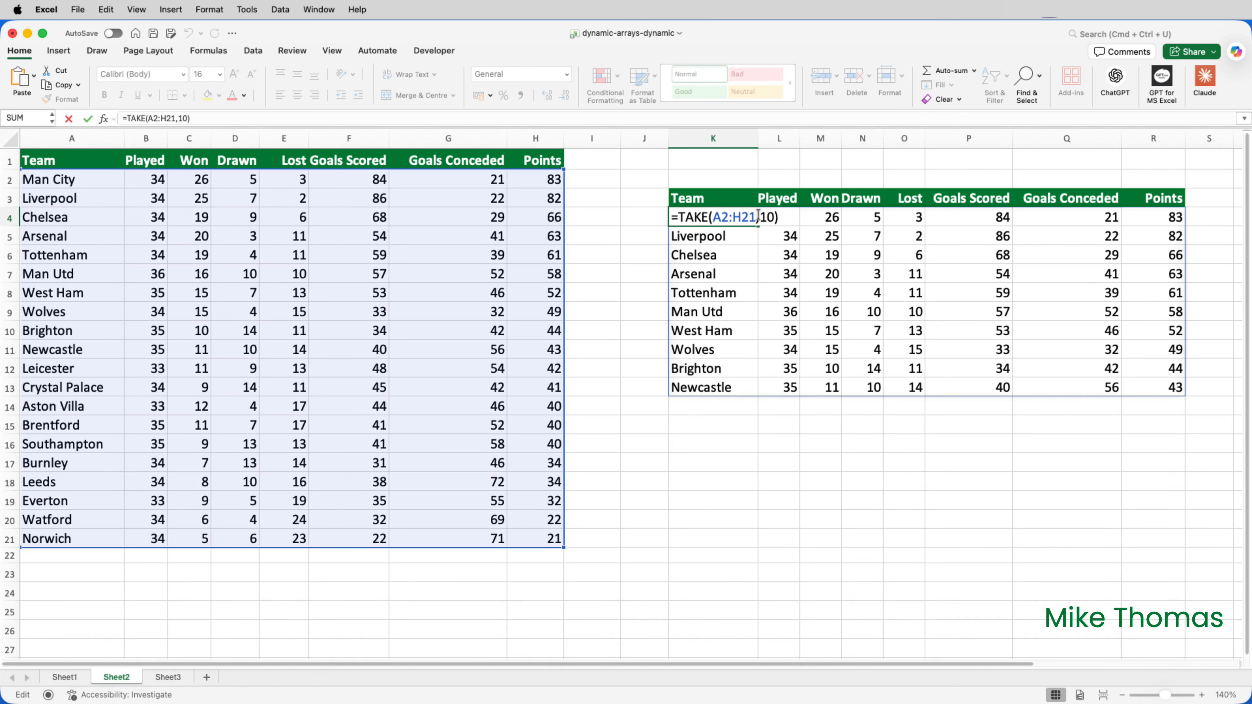
pyautogui.moveTo(760, 217); pyautogui.dragTo(774, 216)
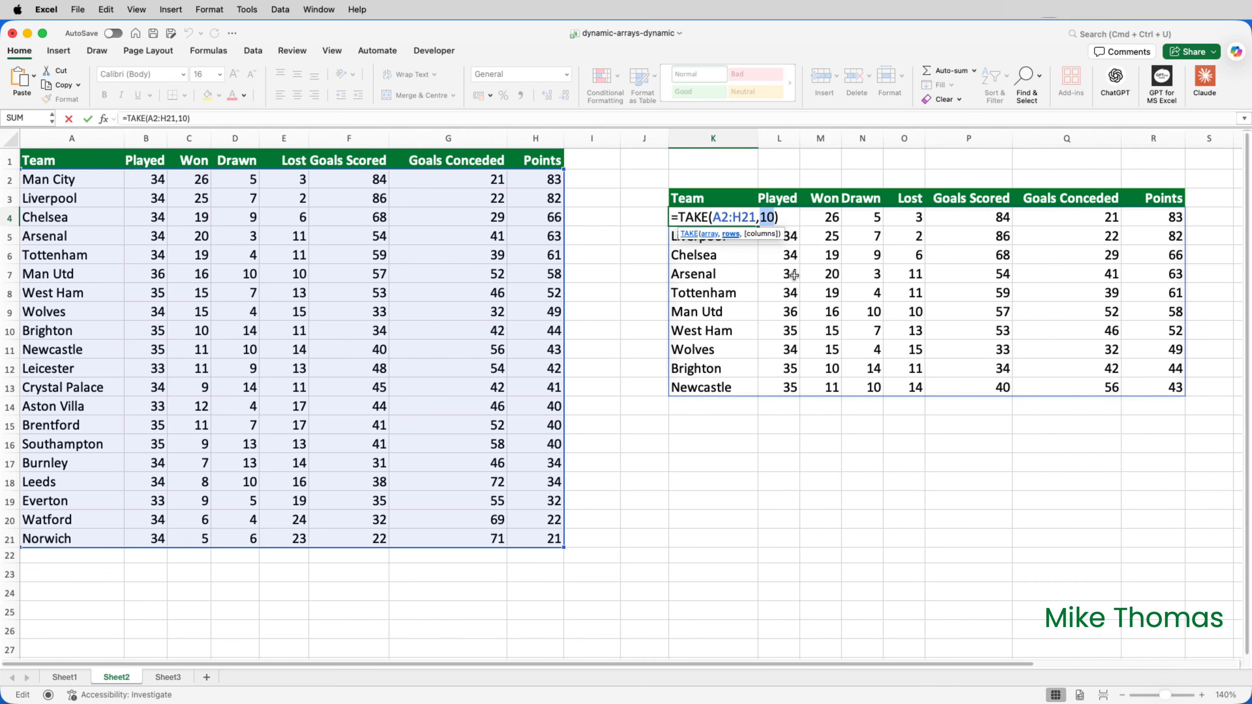
pyautogui.write('5')
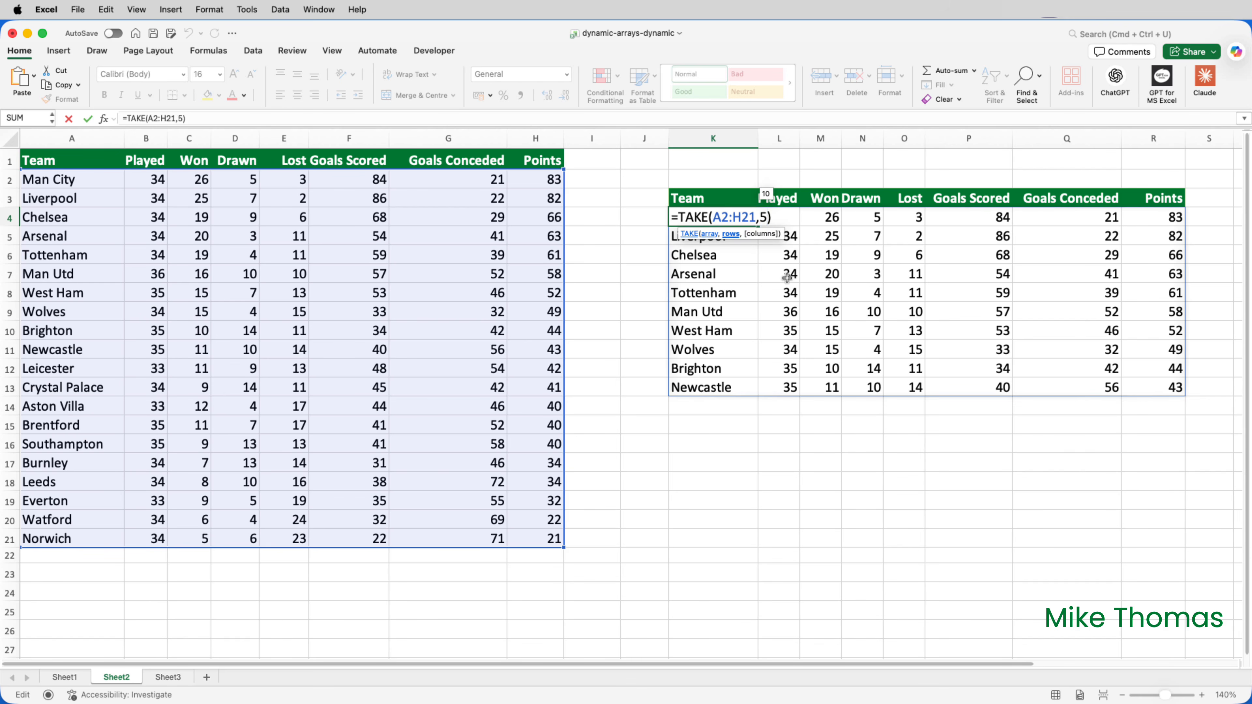
pyautogui.press('Return')
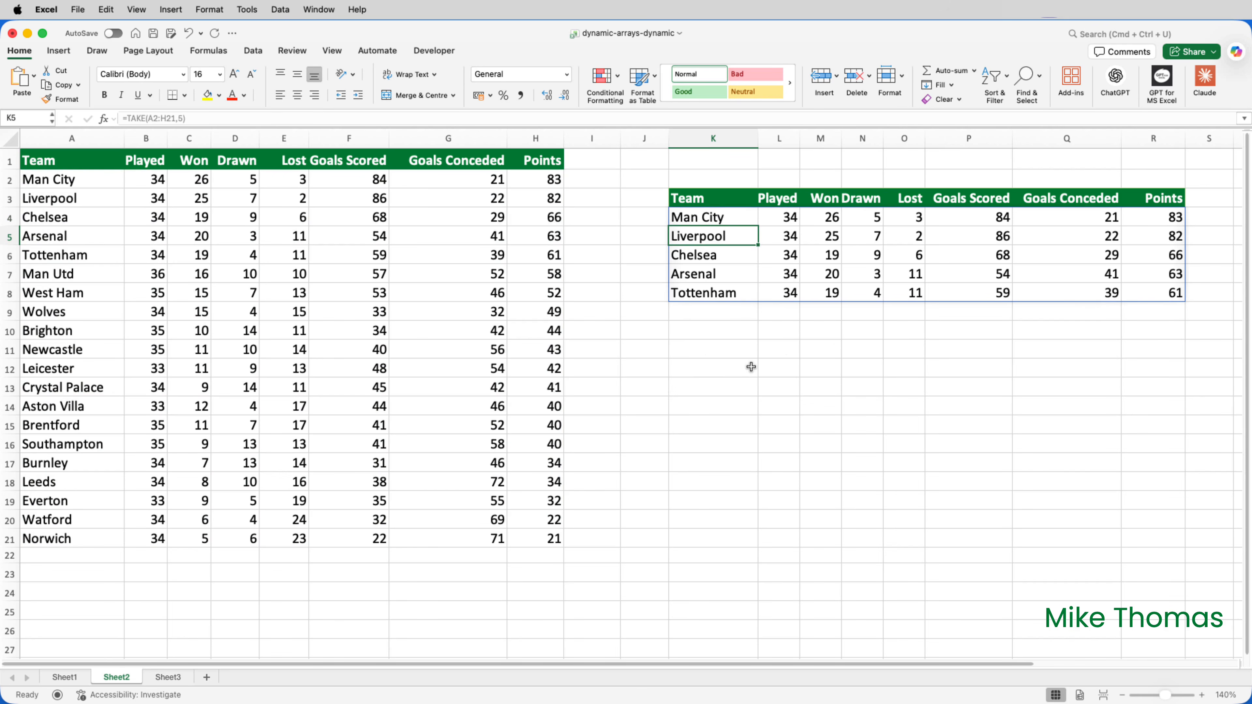
# Set the rows argument of the TAKE formula in K4 to 8.
pyautogui.doubleClick(704, 217)
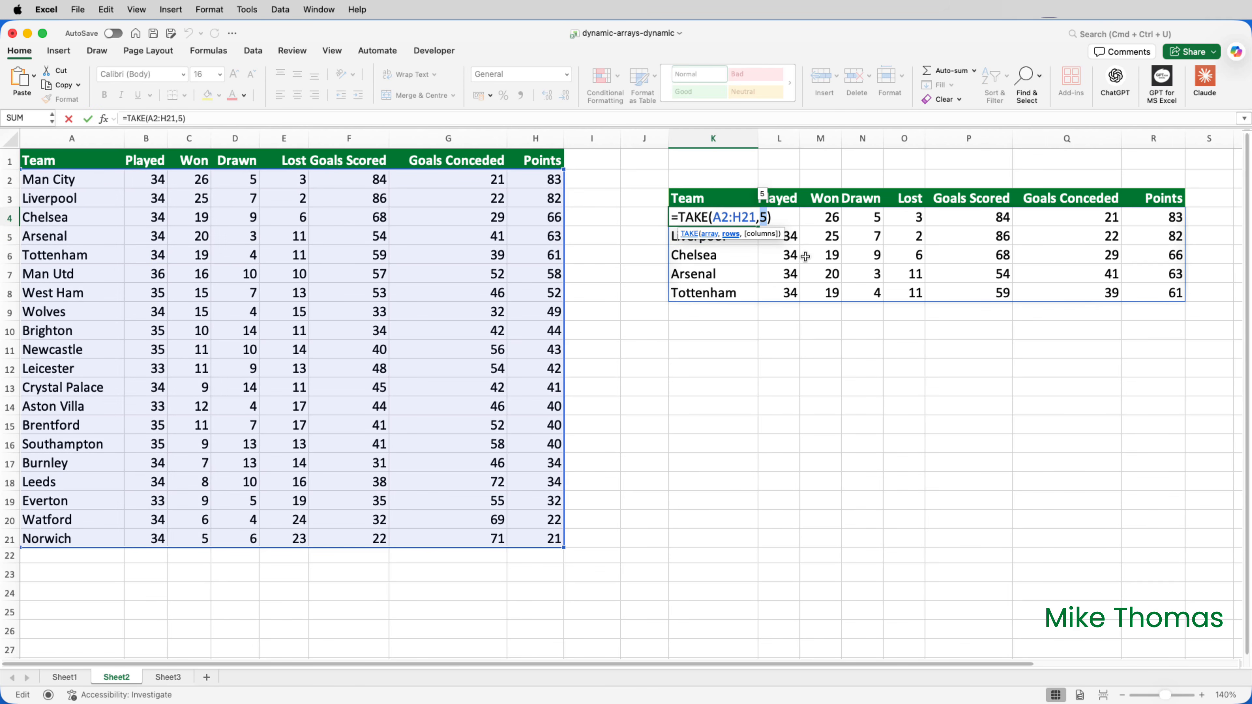
pyautogui.write('8')
pyautogui.press('Return')
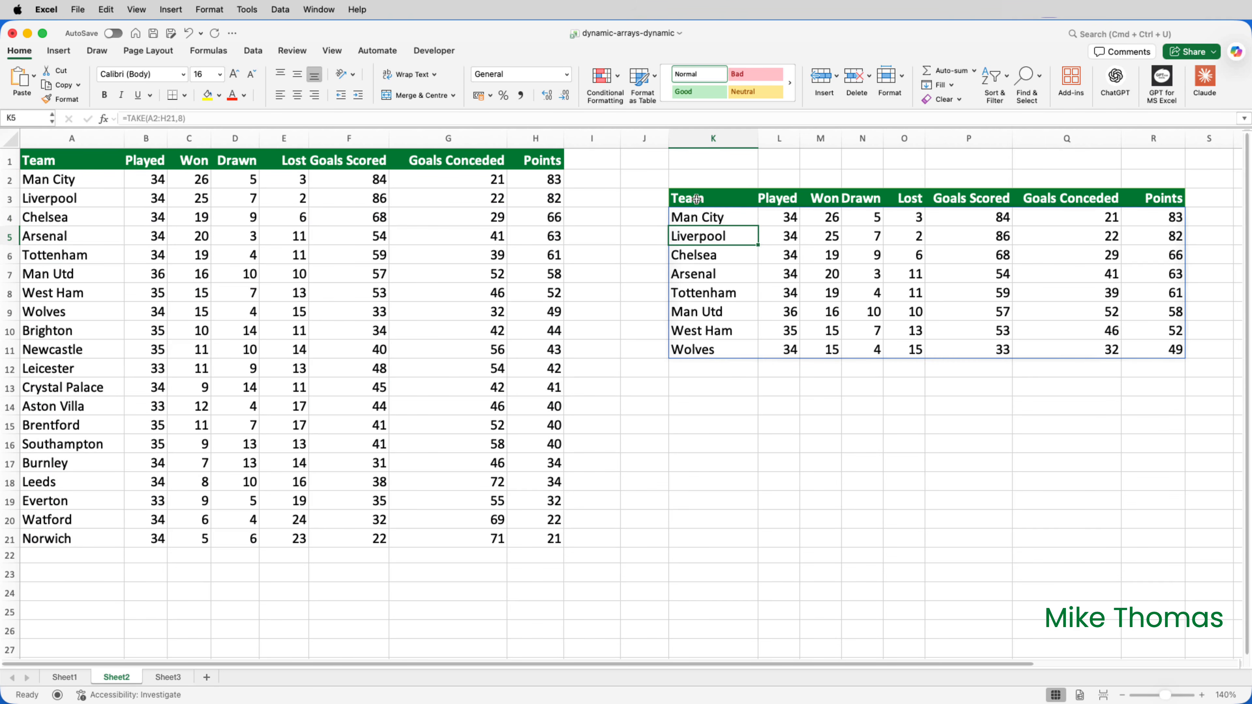
# Enter 5 in K1 and make the rows argument of the TAKE formula in K4 reference K1.
pyautogui.click(702, 154)
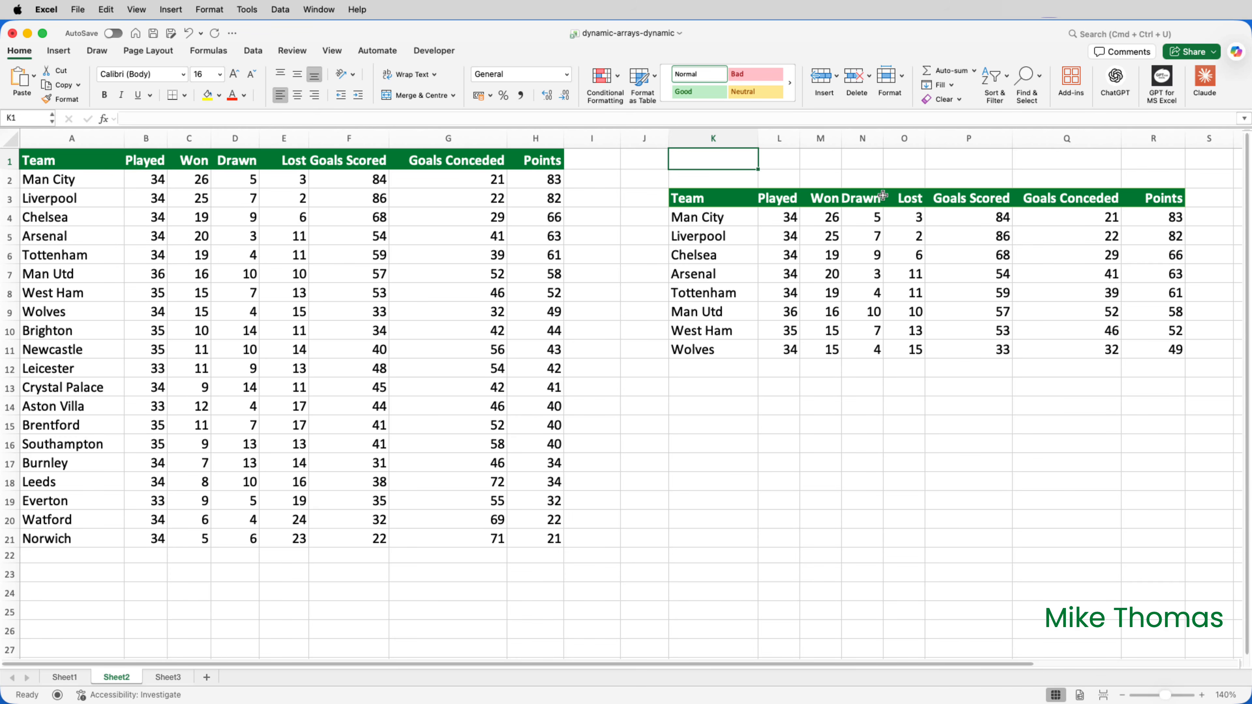
pyautogui.write('5')
pyautogui.press('Return')
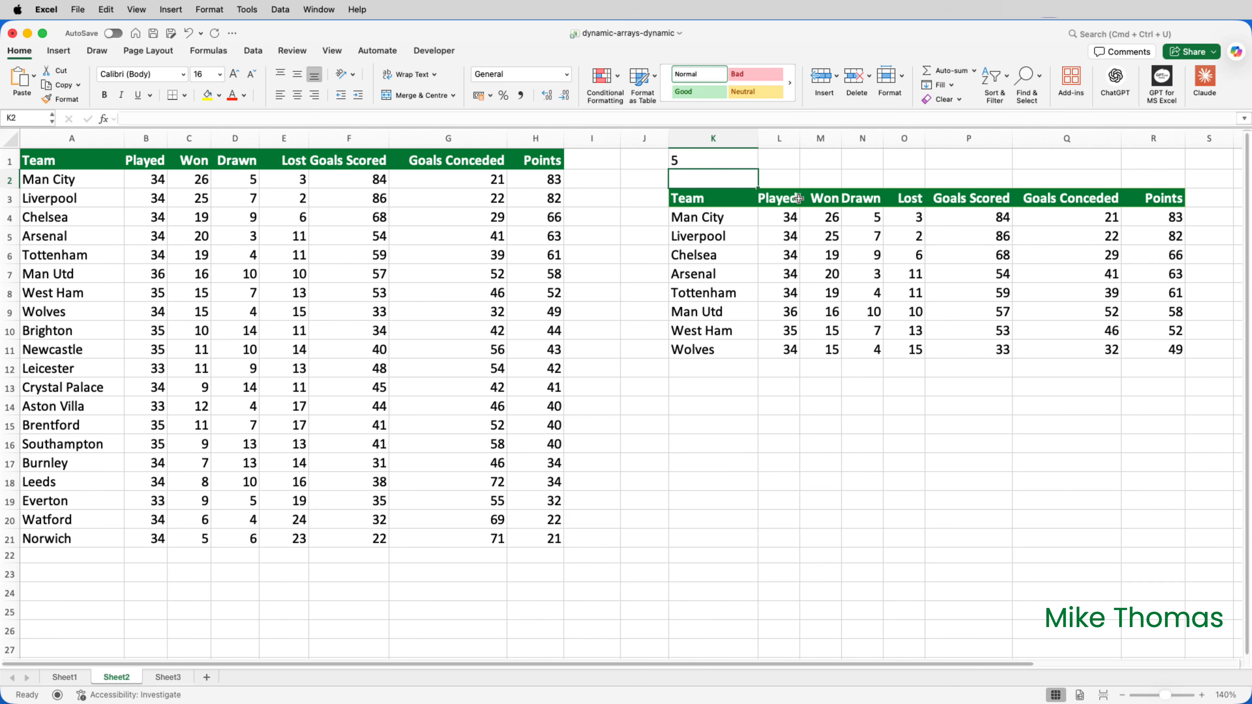
pyautogui.doubleClick(710, 219)
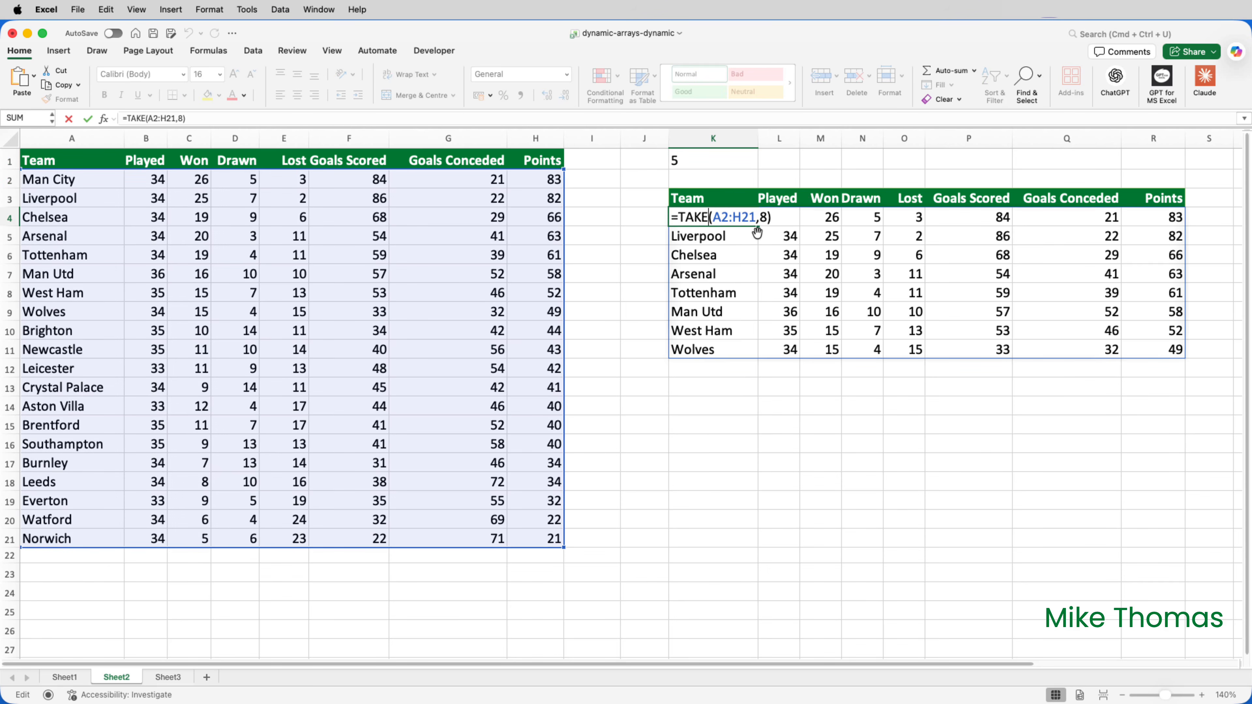
pyautogui.doubleClick(764, 217)
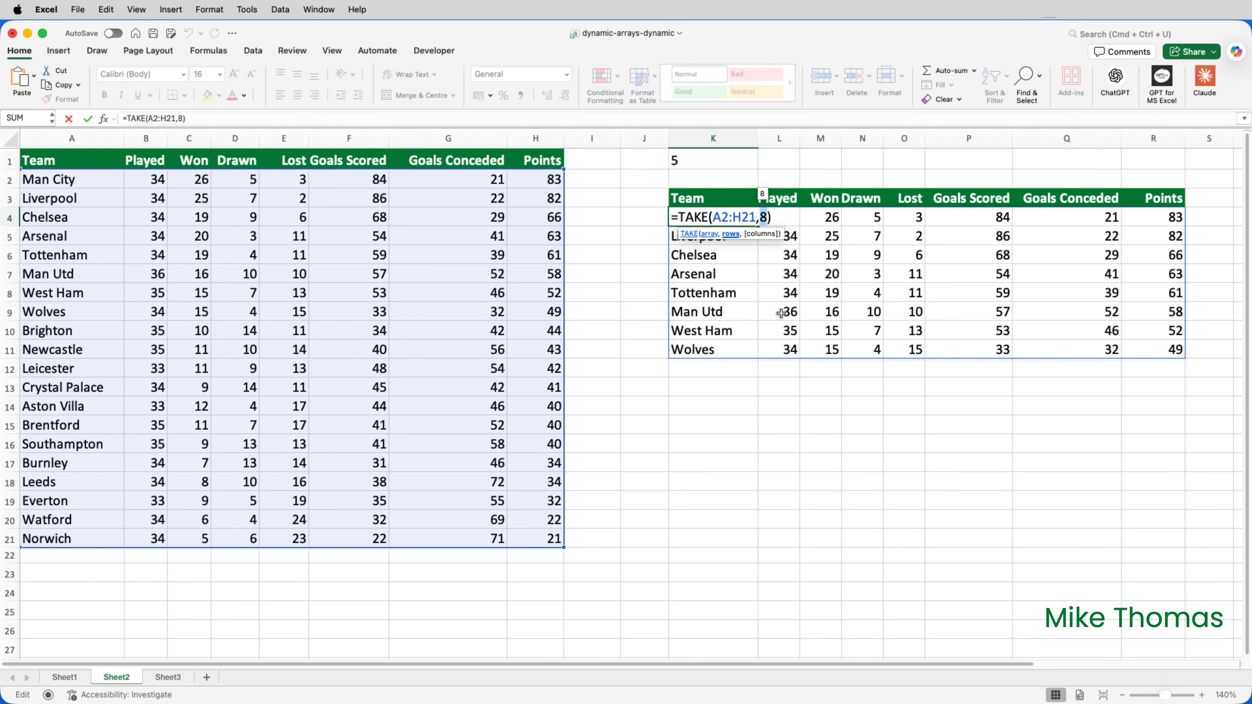
pyautogui.click(728, 161)
pyautogui.press('Return')
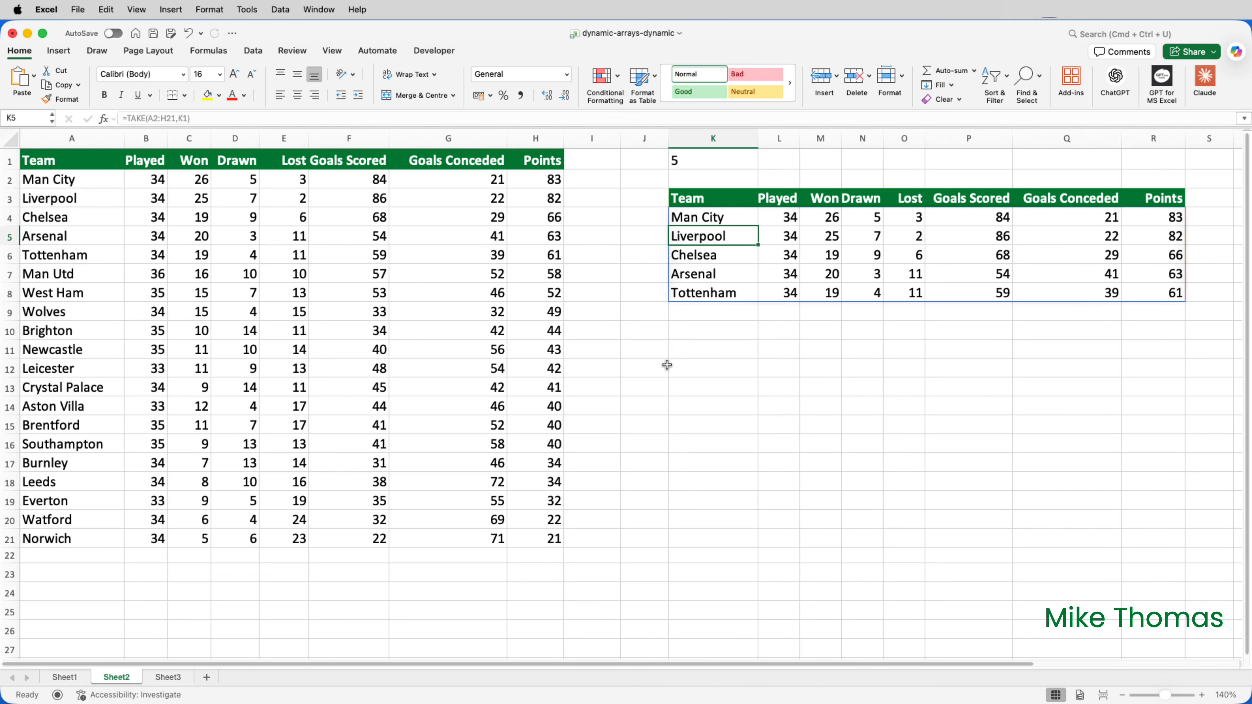
# Set the row count in K1 to 12.
pyautogui.click(698, 162)
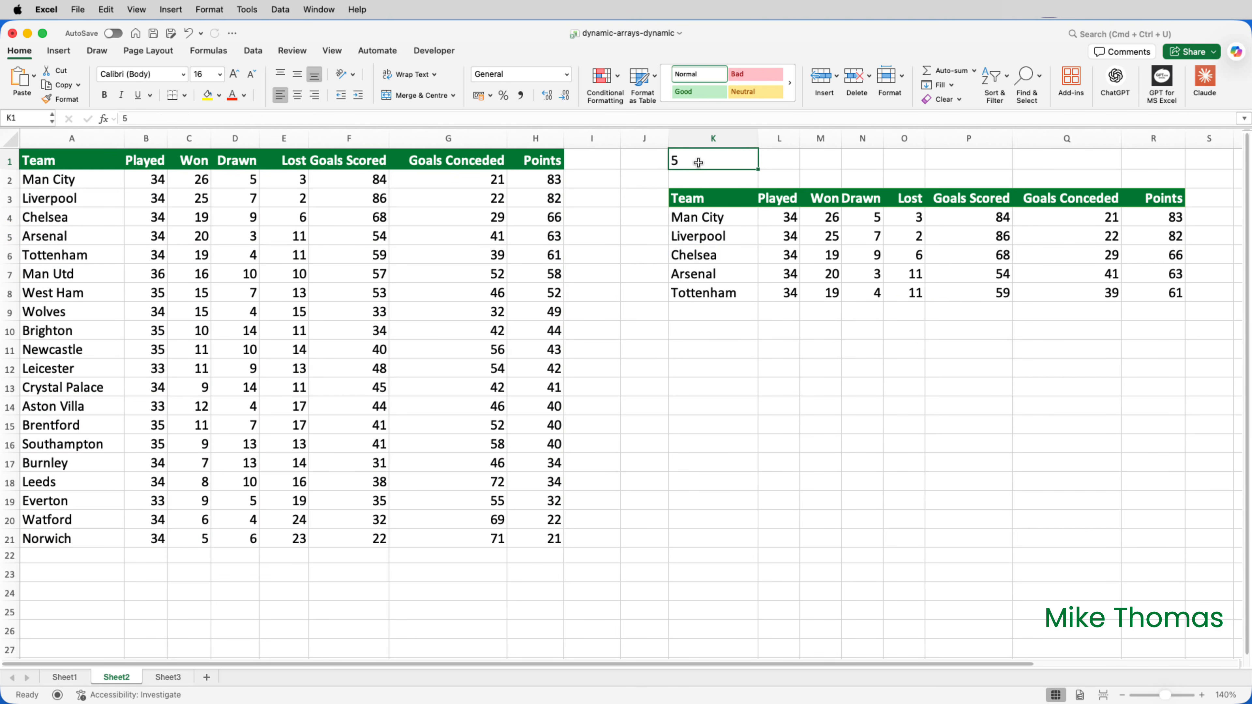
pyautogui.write('12')
pyautogui.press('Return')
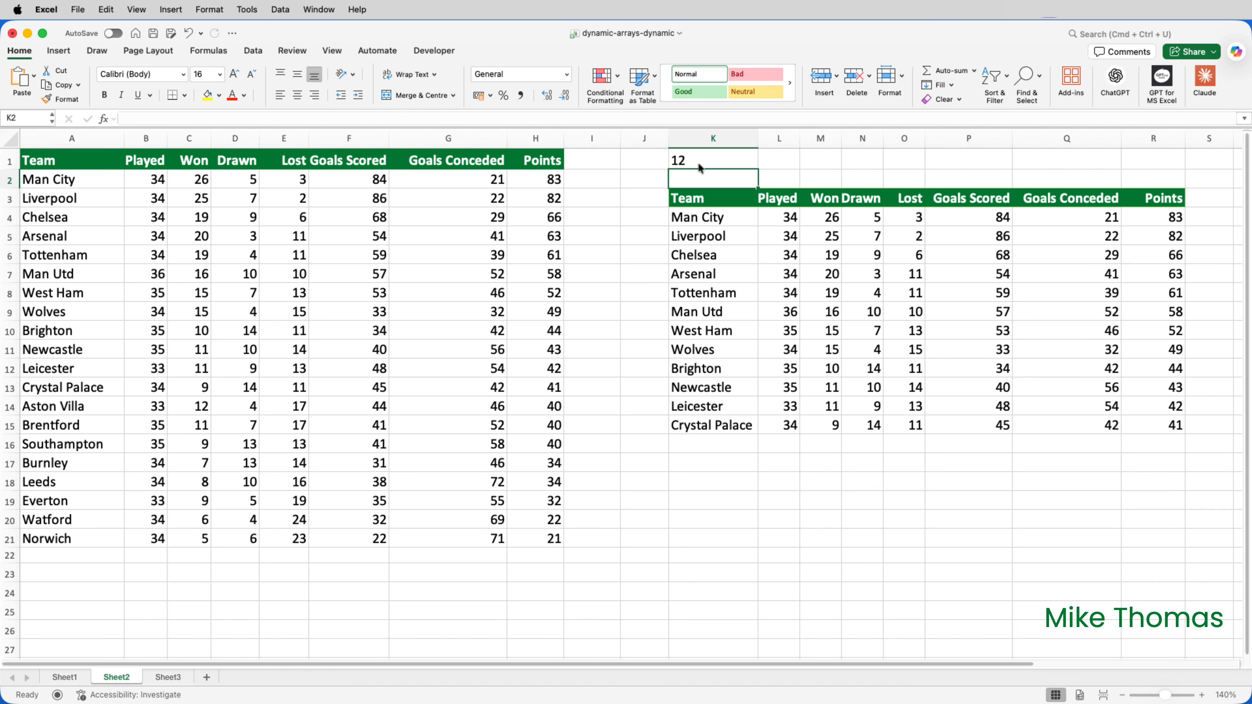
# Inspect the table name on Sheet3, the FILTER formula in F4 and the transaction count formula in G1.
pyautogui.hotkey('ctrl', 'pagedown')
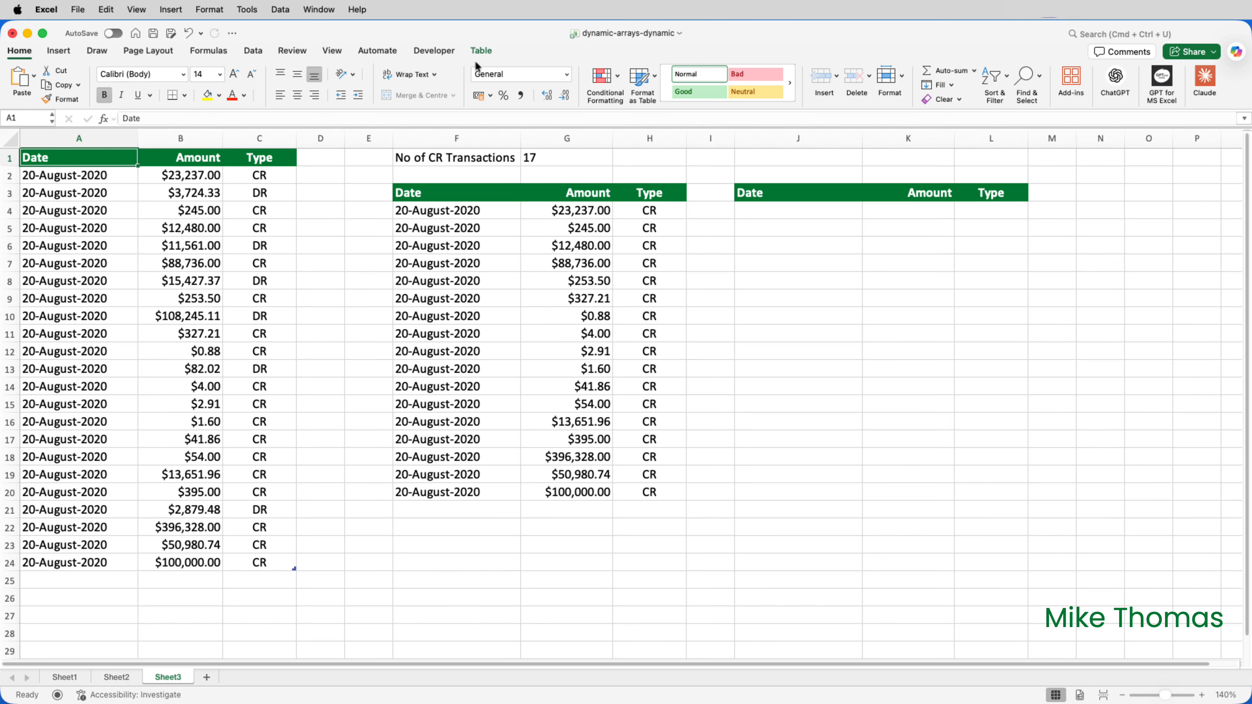
pyautogui.click(483, 54)
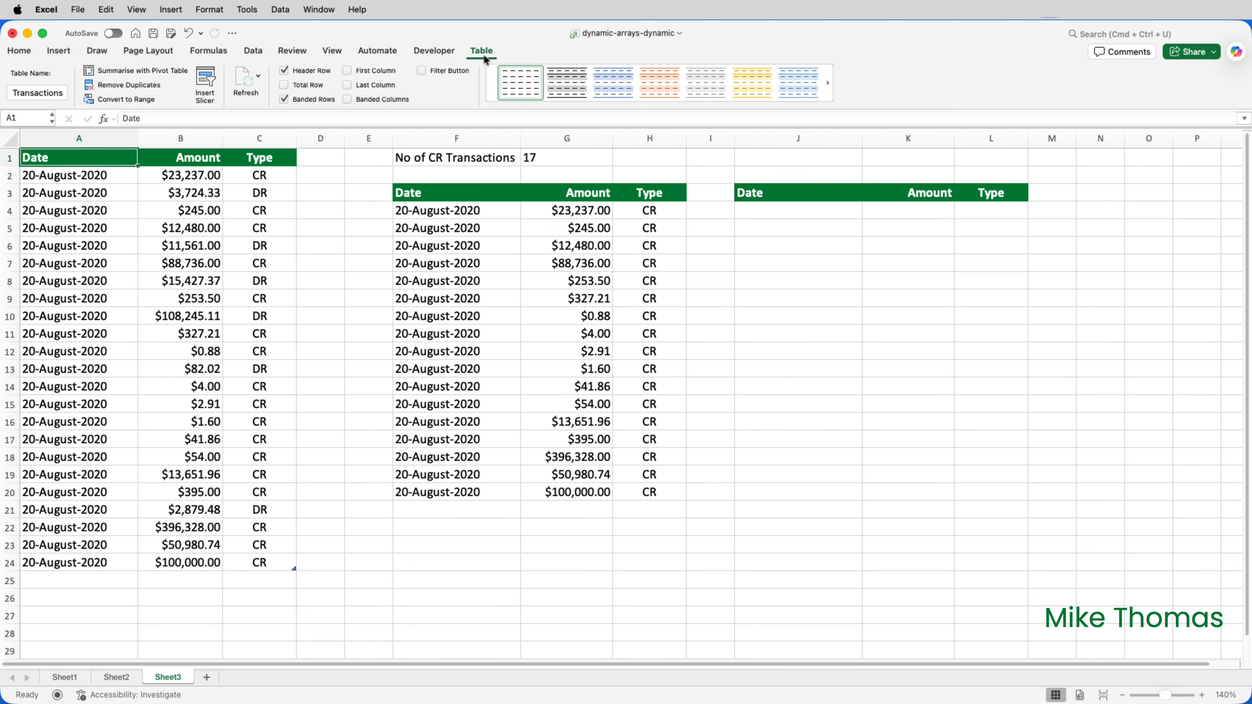
pyautogui.click(460, 209)
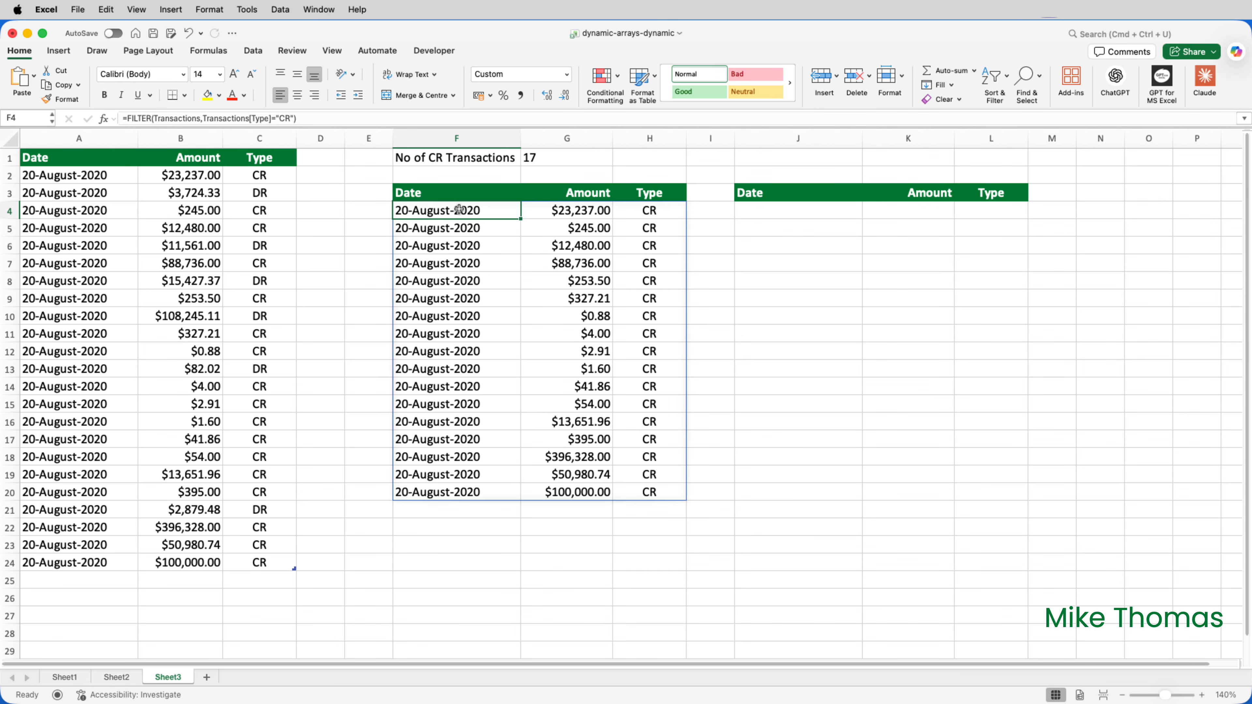
pyautogui.click(565, 155)
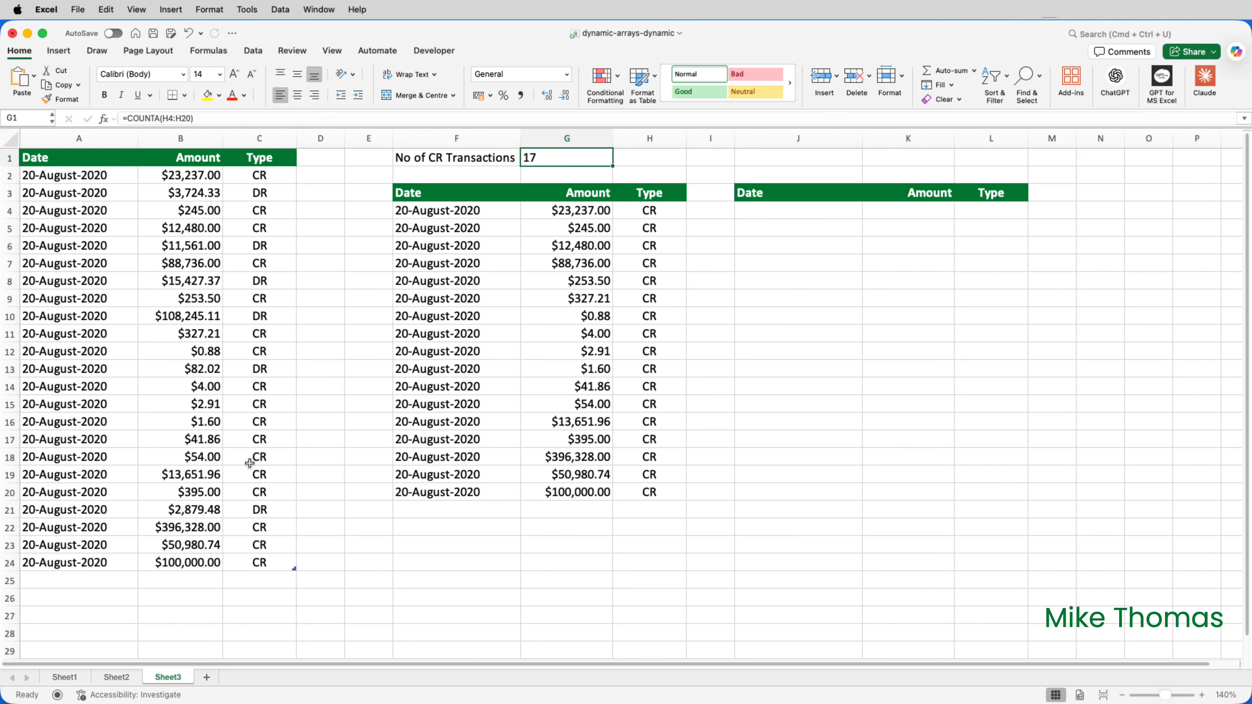
# Copy the last table record, A24:C24, into the row directly below the table, starting at A25.
pyautogui.moveTo(99, 565); pyautogui.dragTo(246, 560)
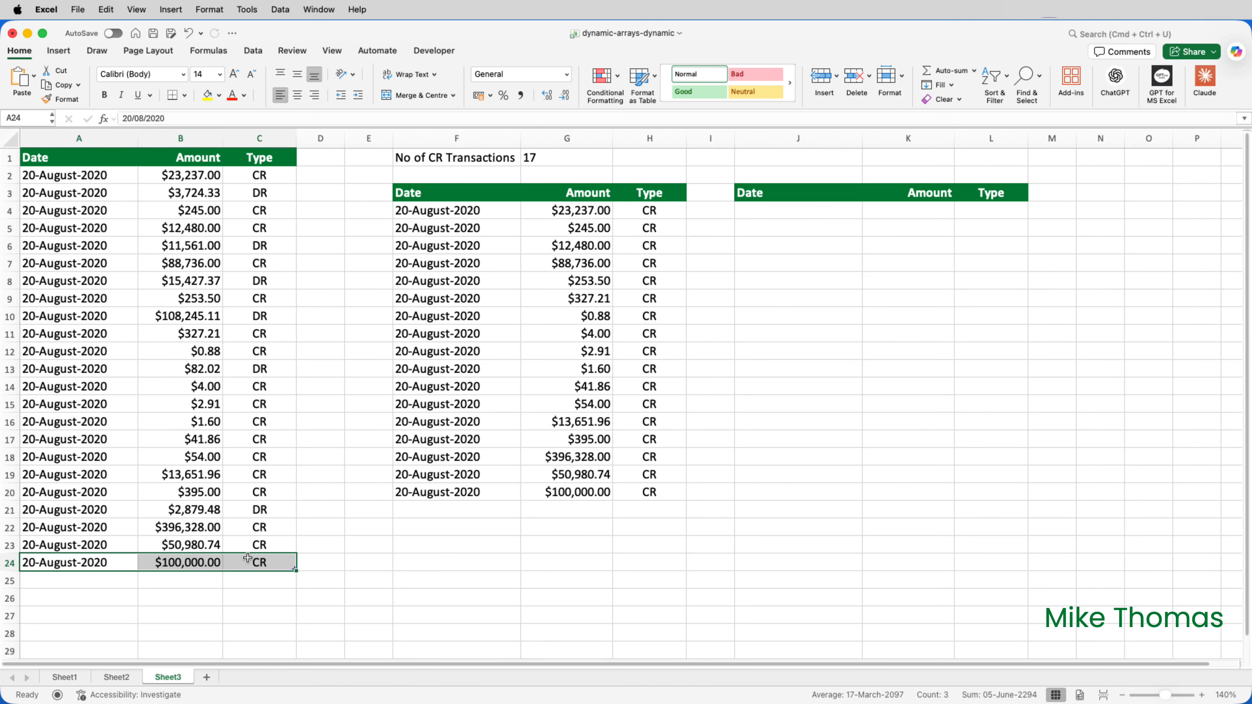
pyautogui.press('super+c')
pyautogui.click(103, 583)
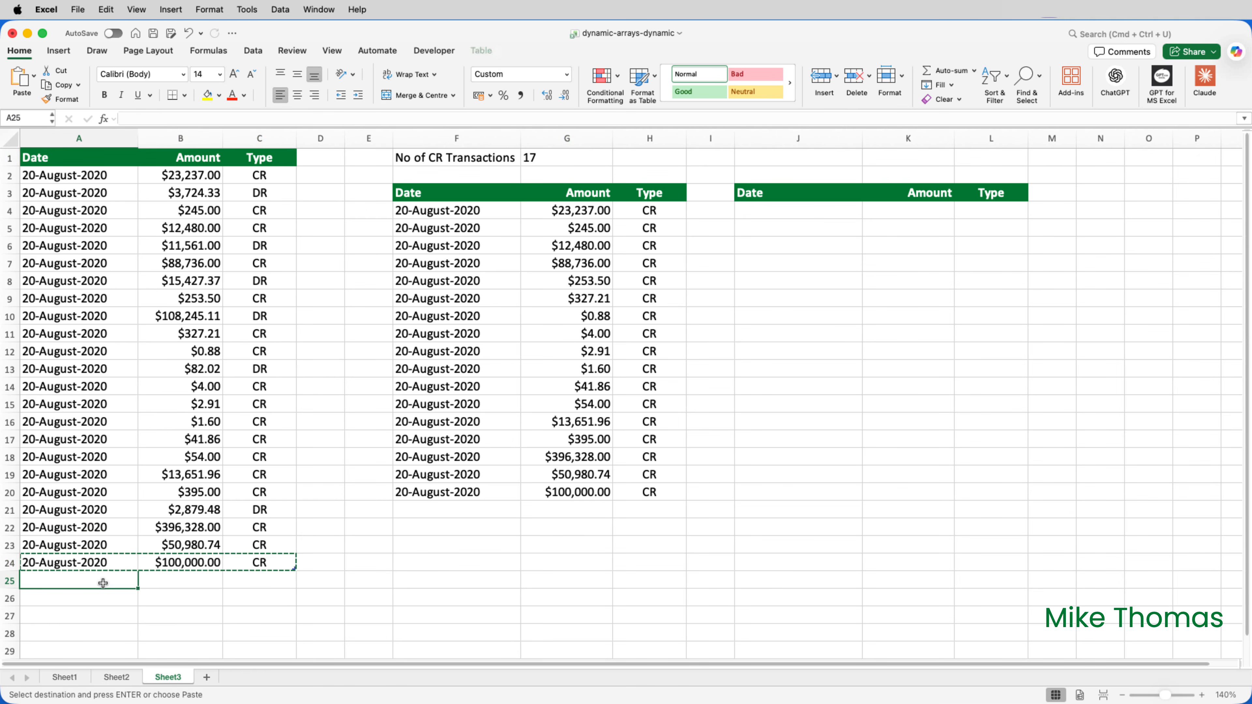
pyautogui.press('Return')
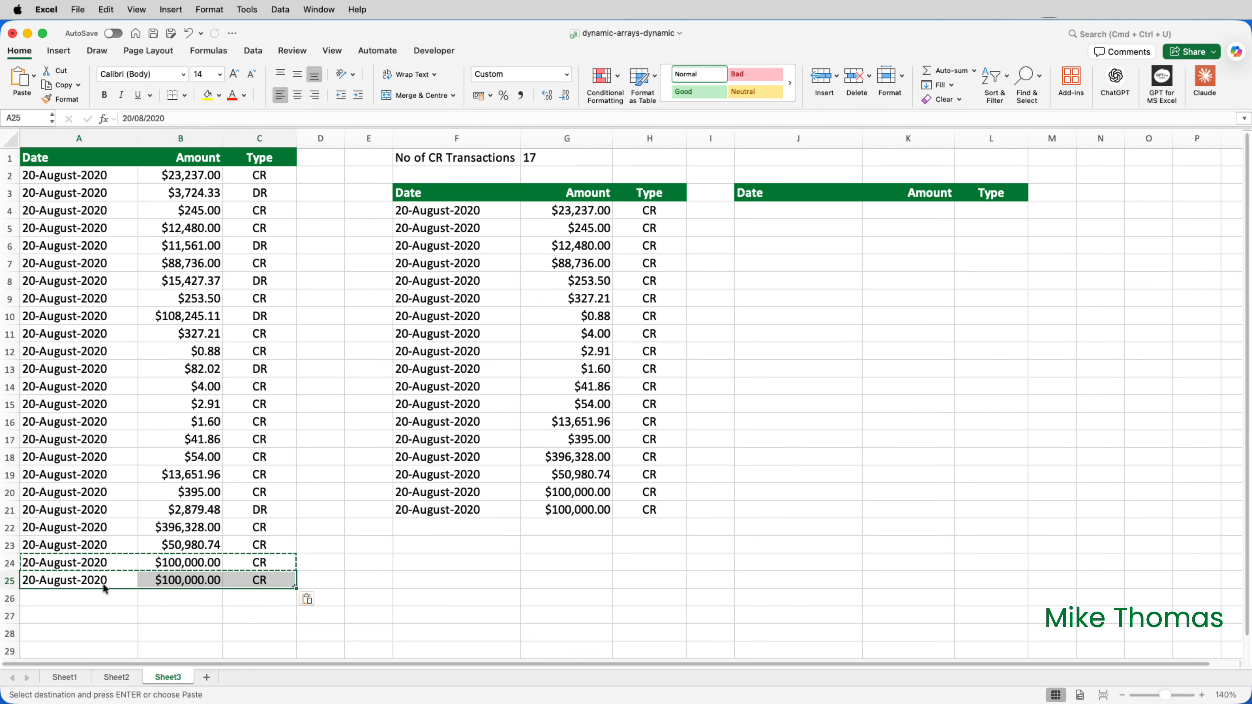
pyautogui.click(120, 596)
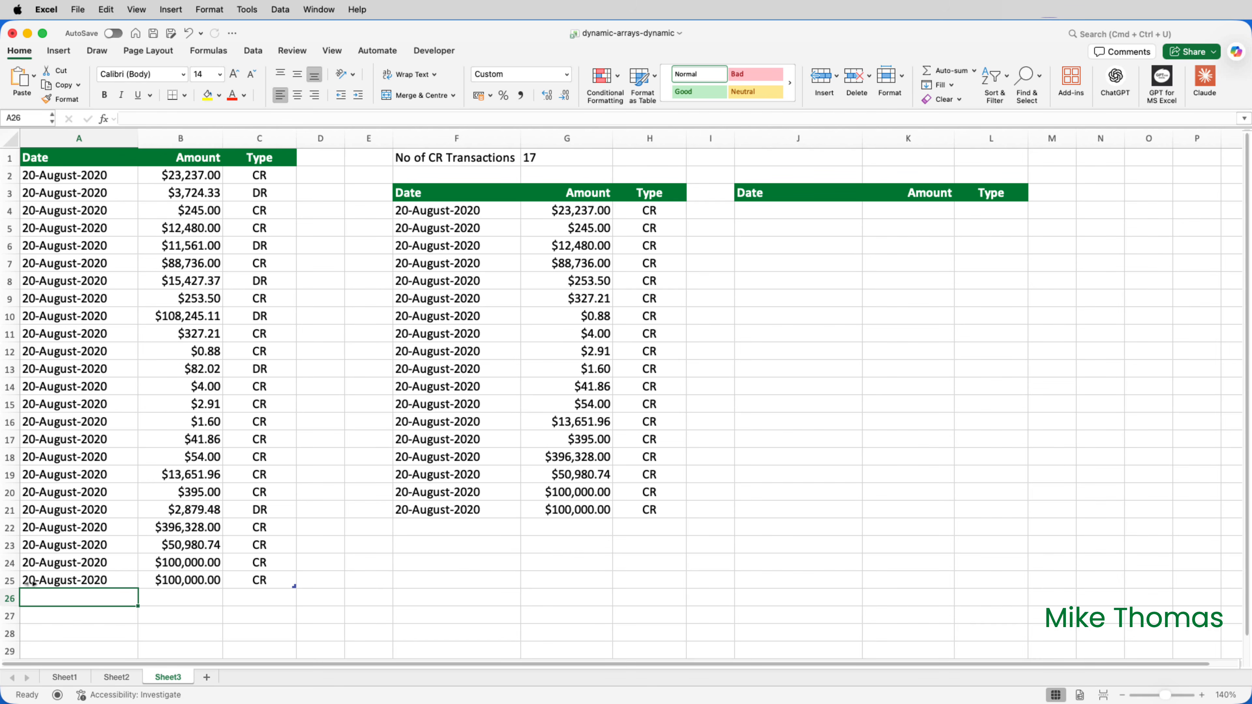
# Delete the duplicated record's entire row 25 from the sheet.
pyautogui.click(12, 581)
pyautogui.rightClick(13, 581)
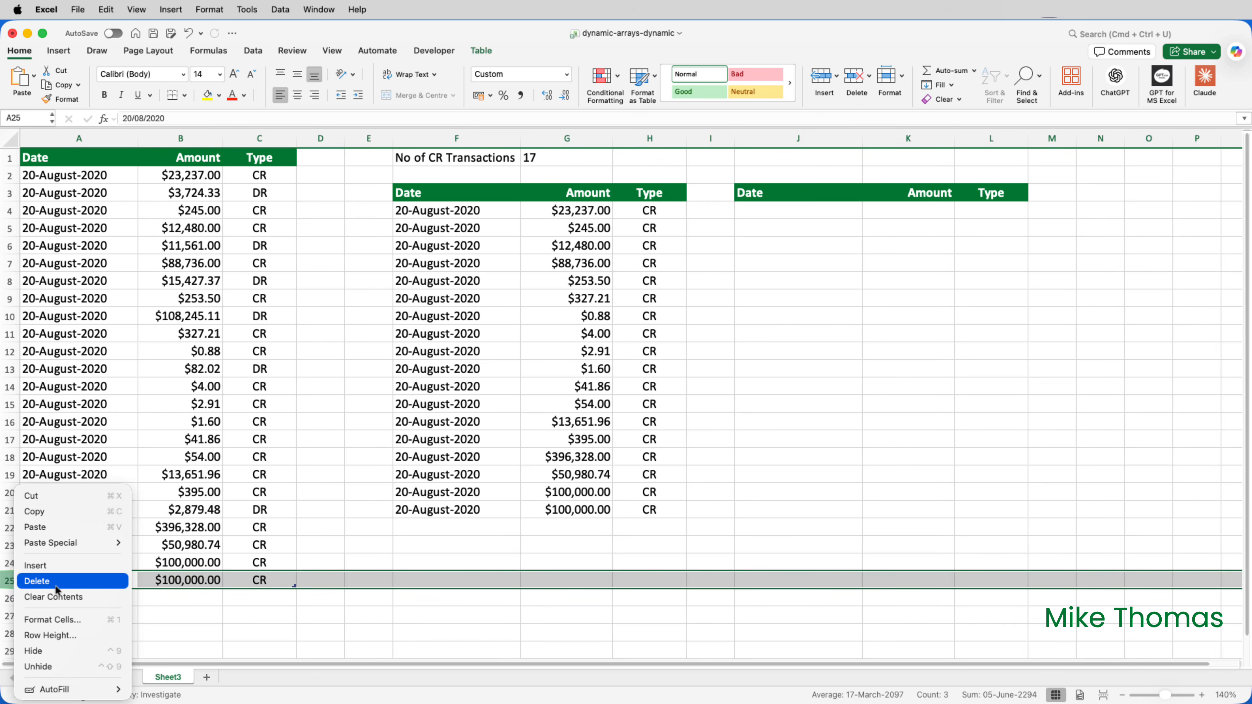
pyautogui.click(57, 585)
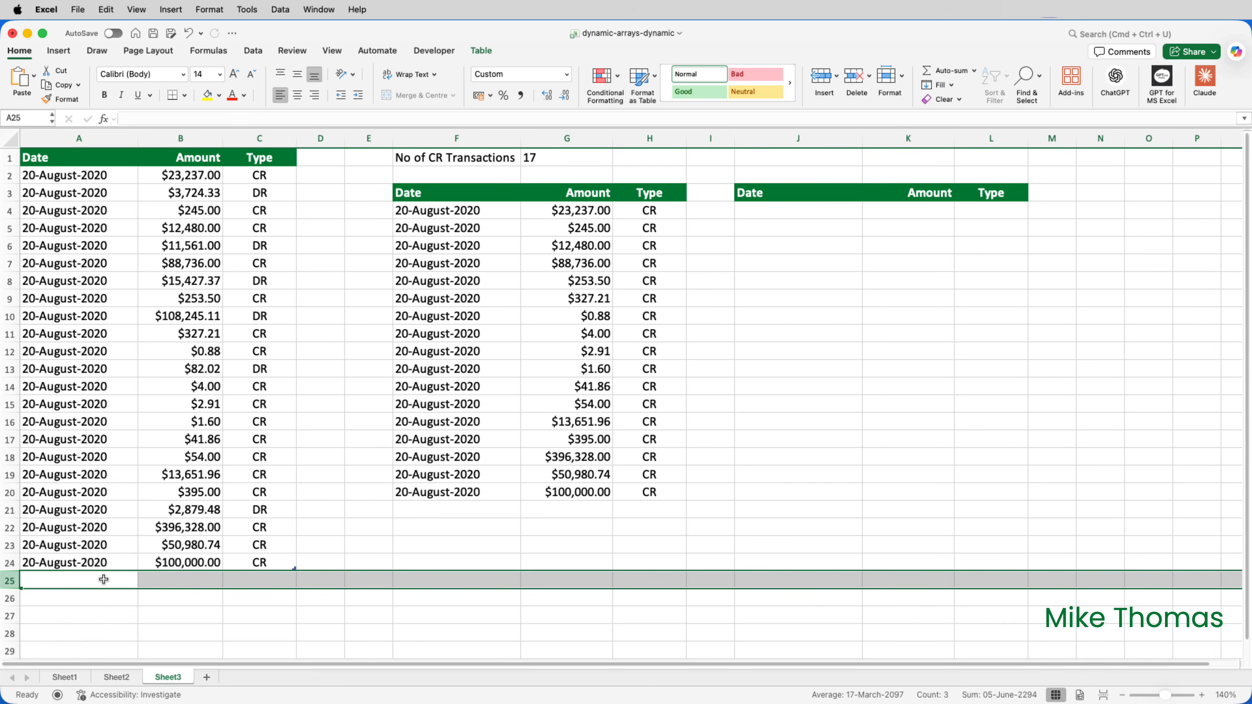
pyautogui.click(64, 581)
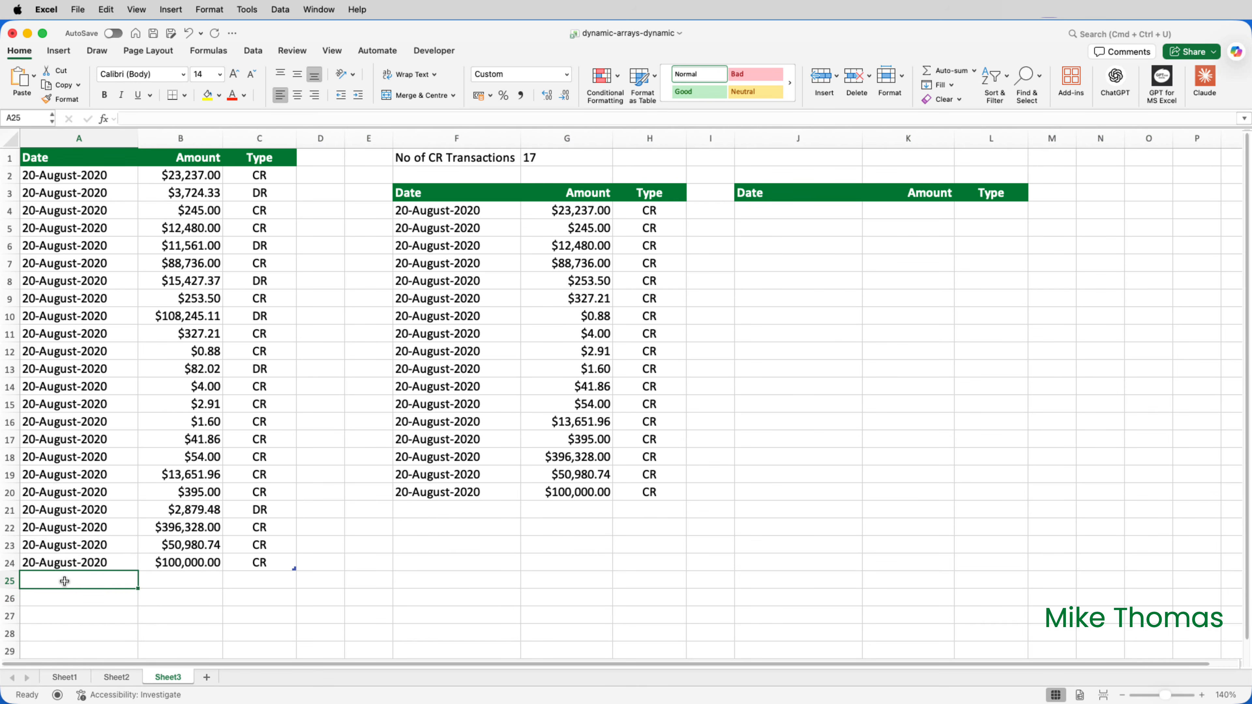
# Replace the transaction count formula in G1 with =COUNTA(CHOOSECOLS(F4#,3)) so it counts the third column of the spilled range.
pyautogui.click(547, 158)
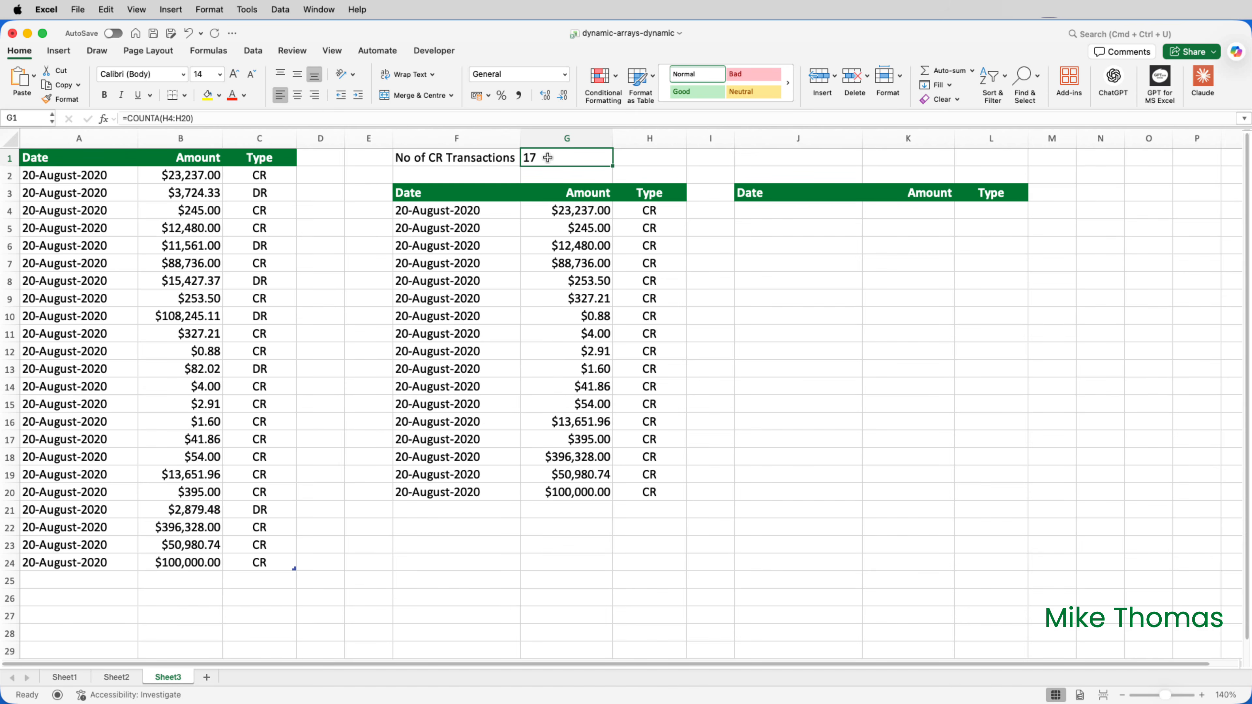
pyautogui.press('Delete')
pyautogui.write('=COUN')
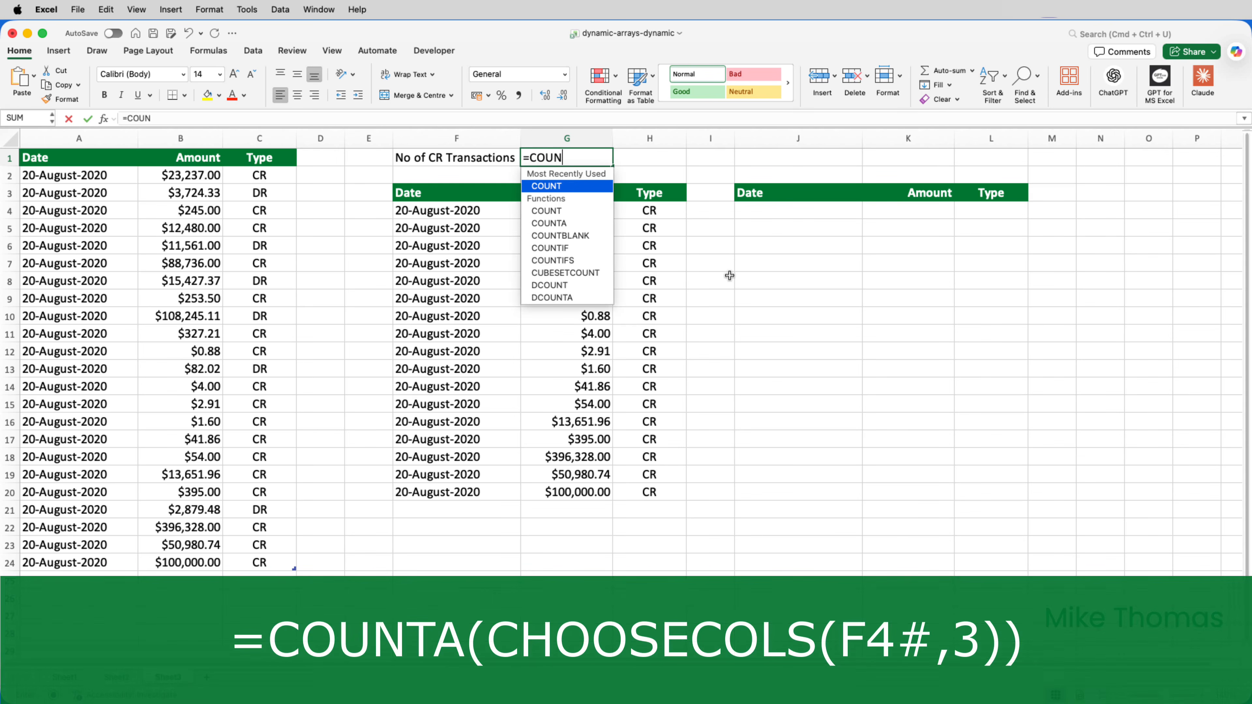
pyautogui.write('TA(')
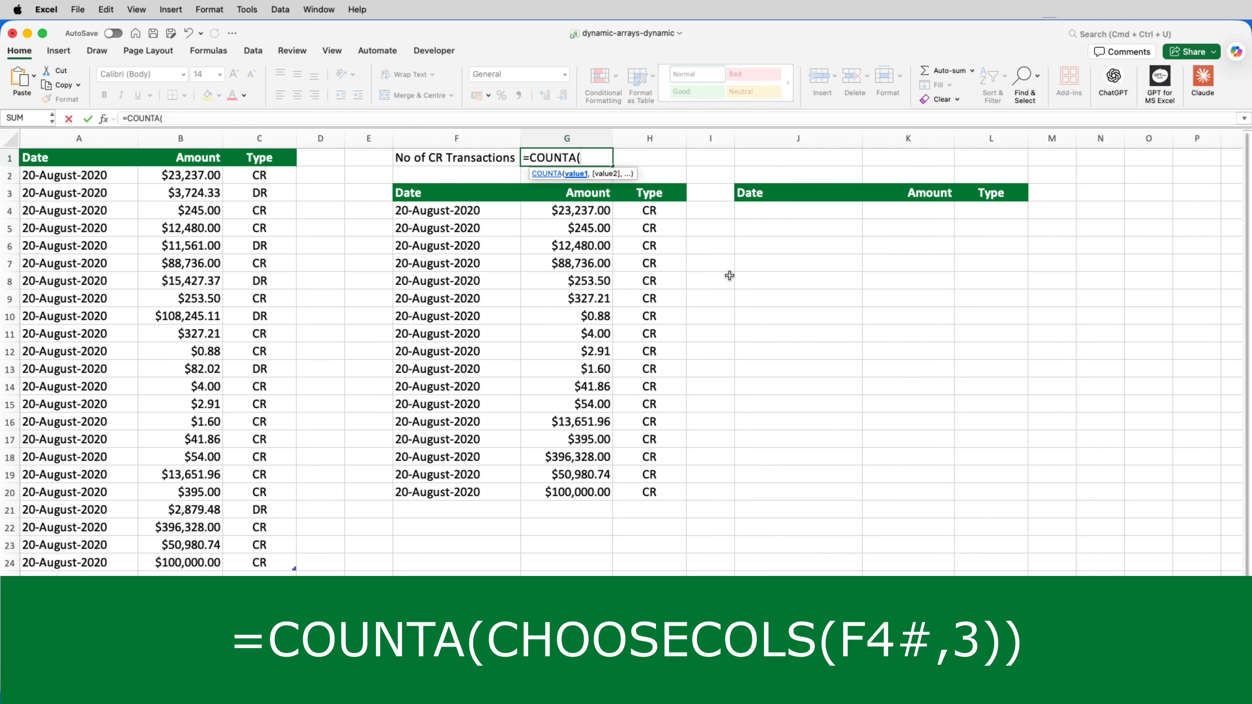
pyautogui.write('CHOO')
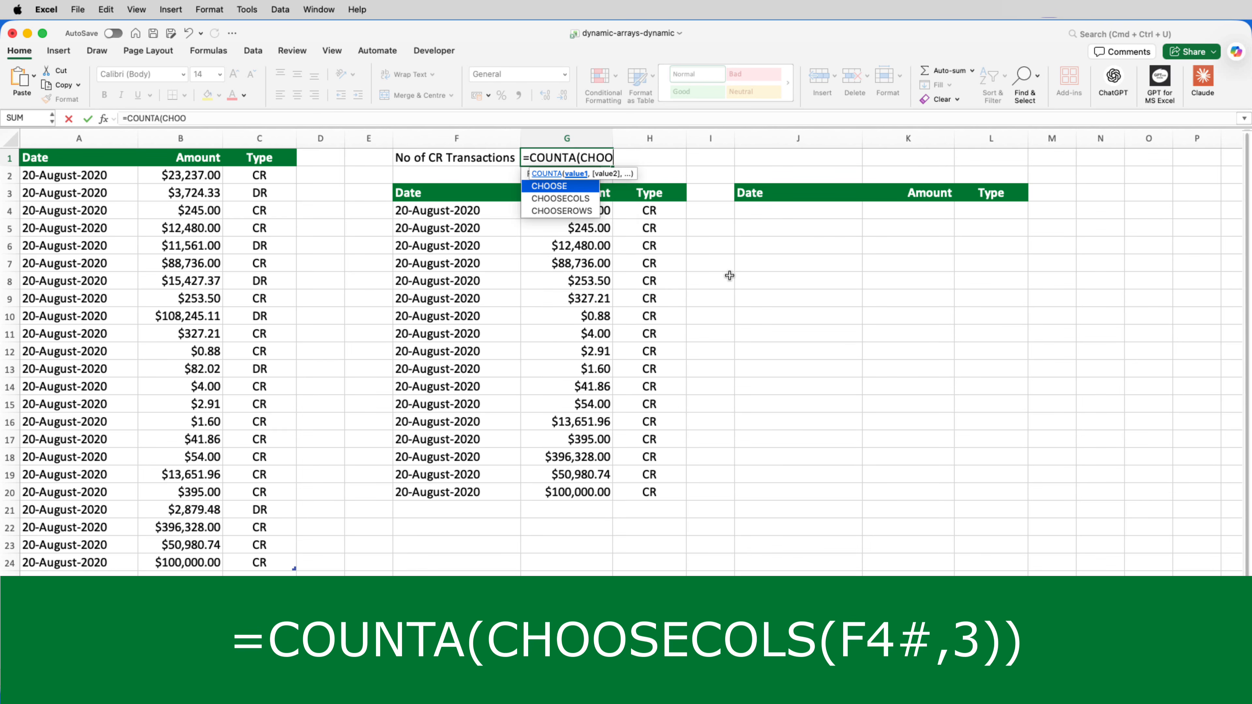
pyautogui.write('SECOLS')
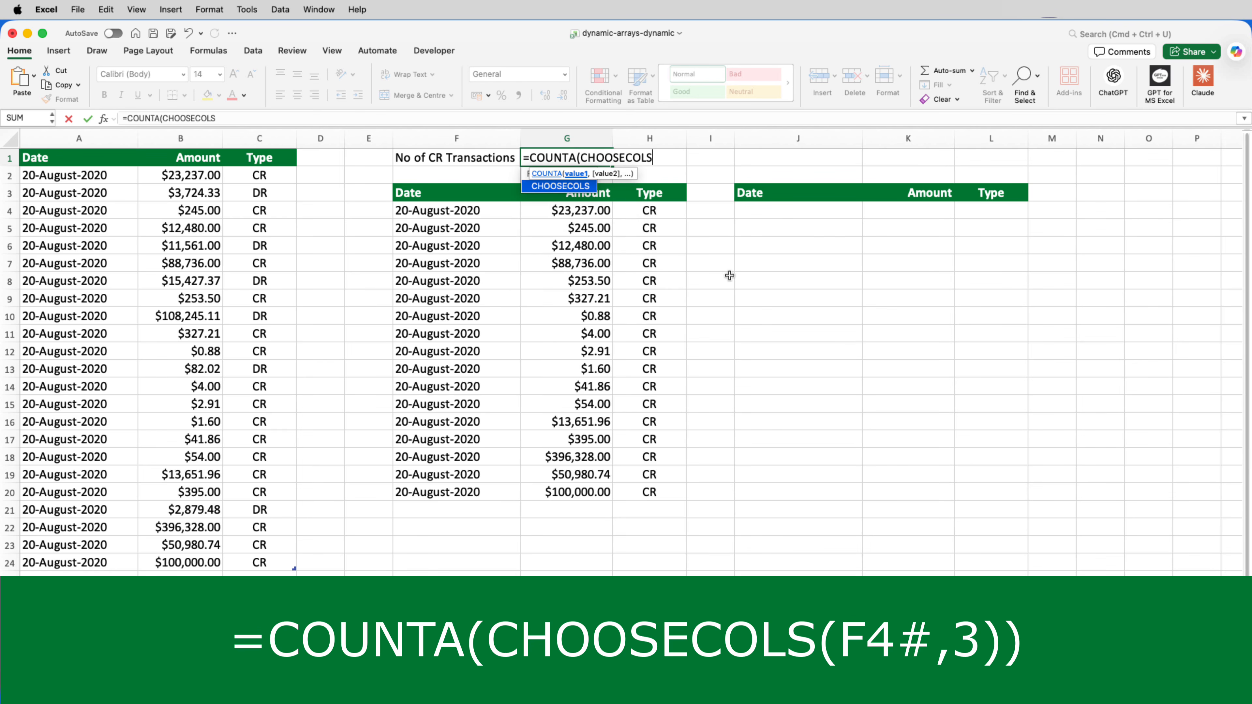
pyautogui.write('(')
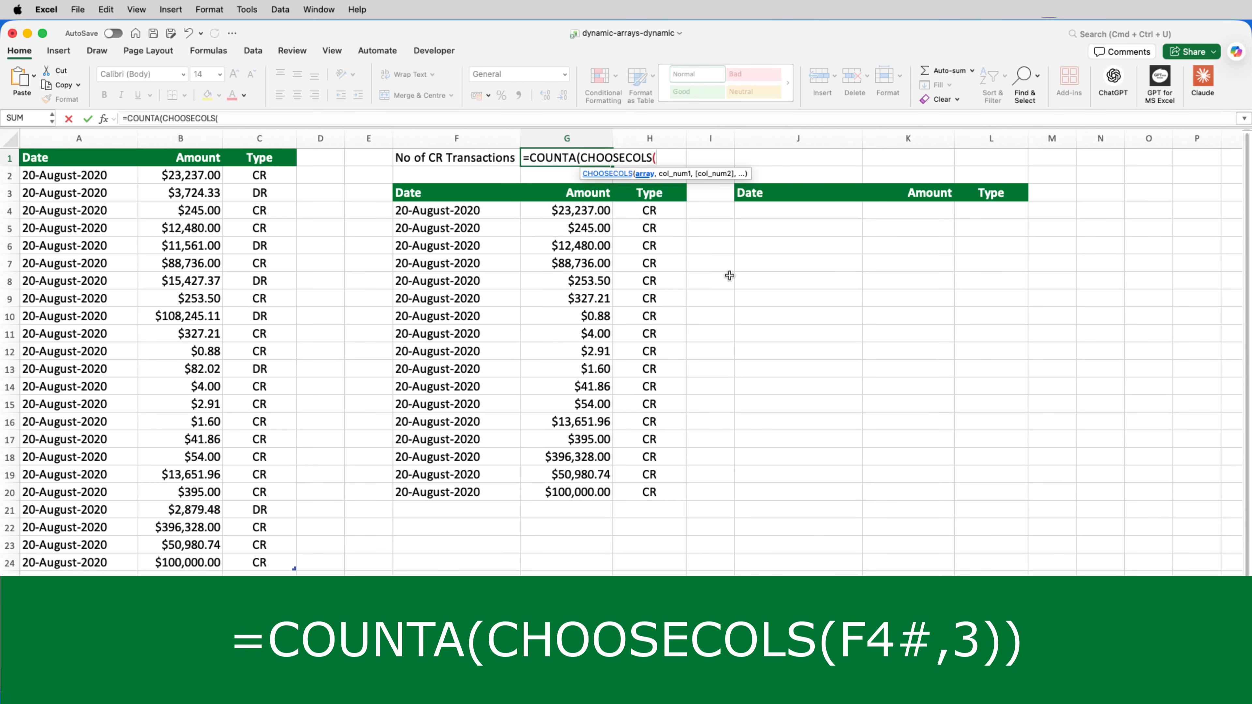
pyautogui.click(468, 211)
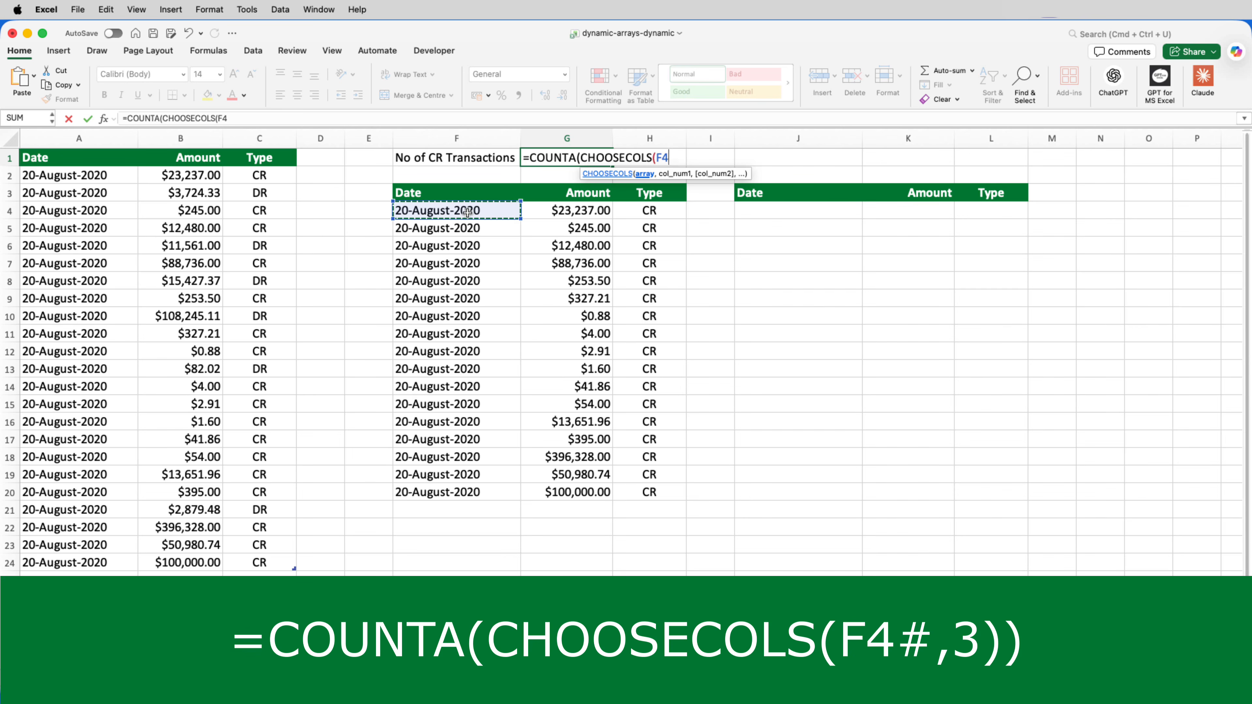
pyautogui.write('#')
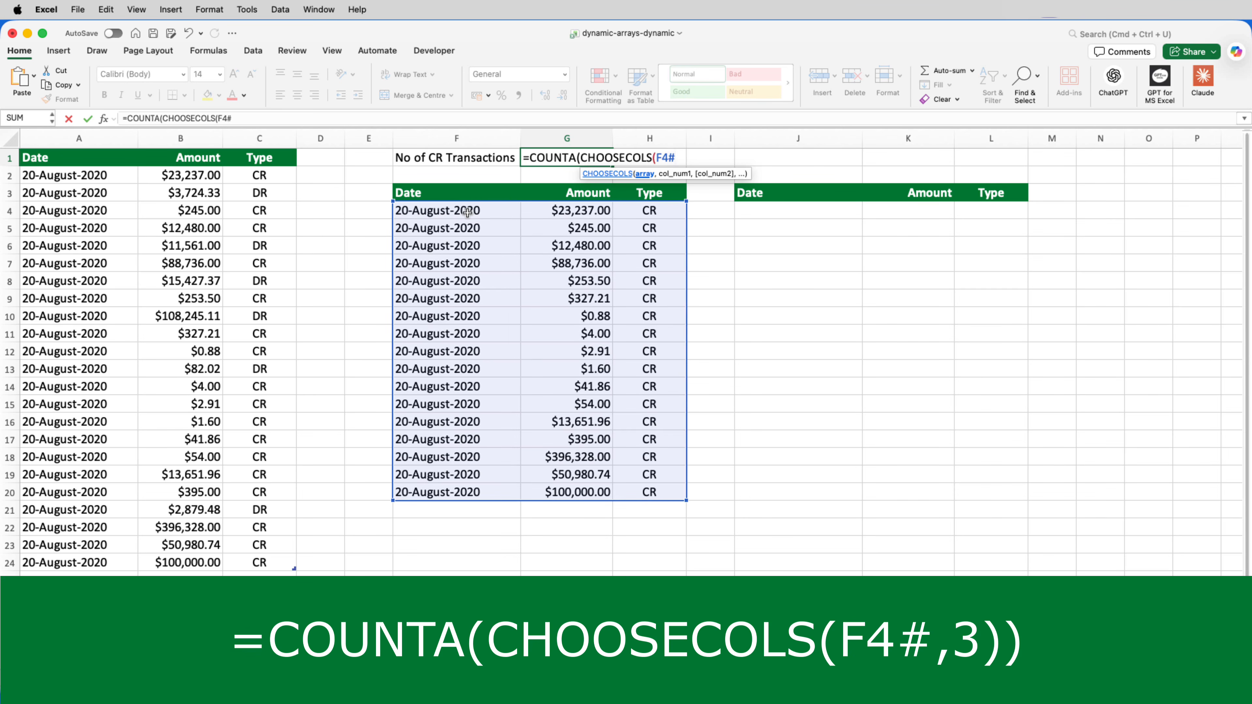
pyautogui.write(',3')
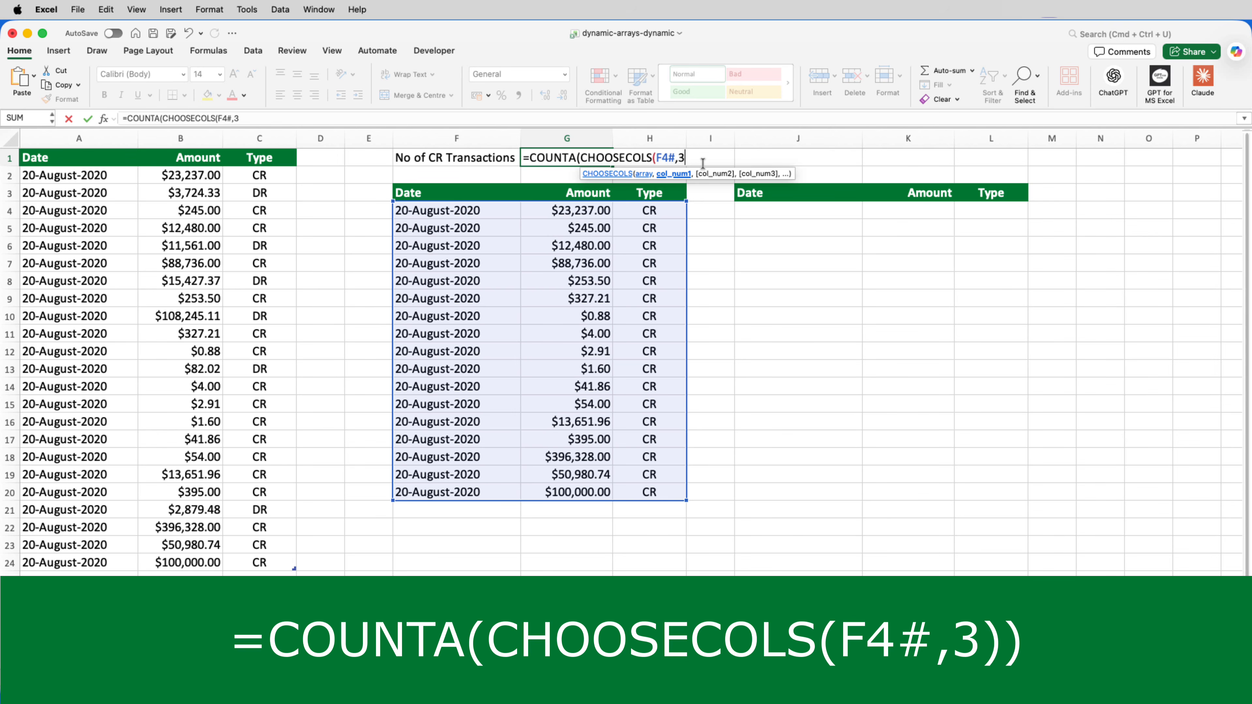
pyautogui.write('))')
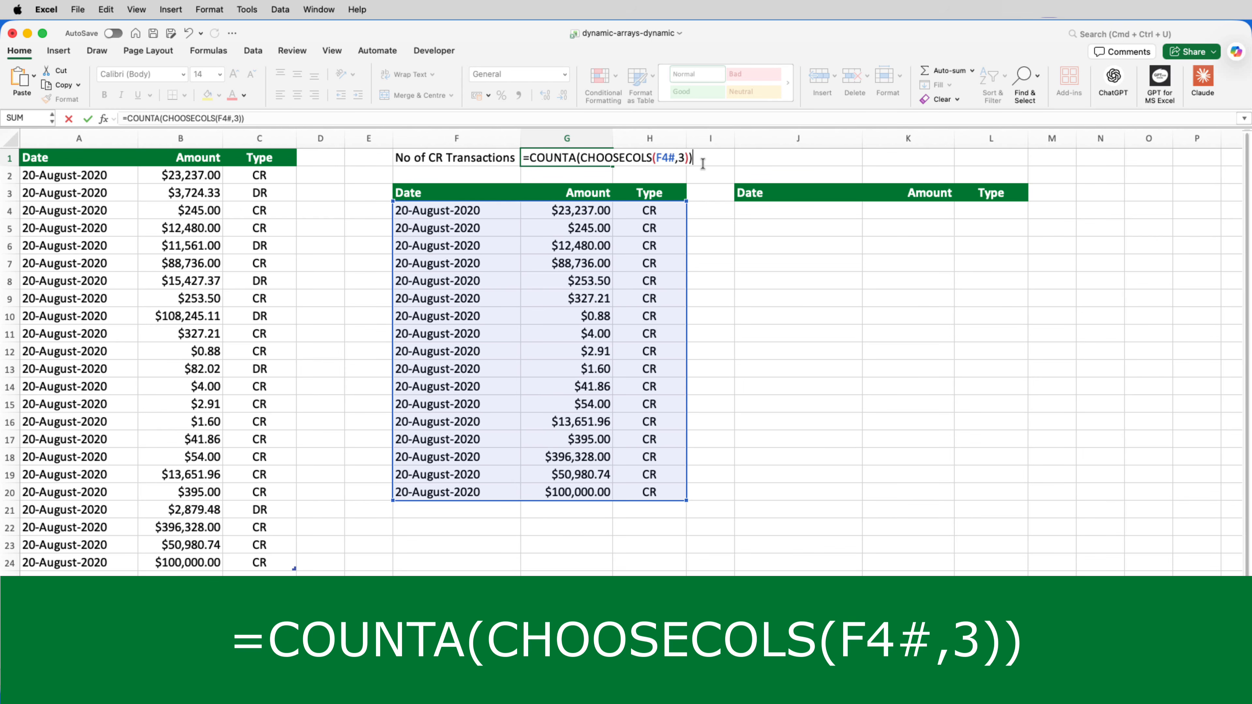
pyautogui.press('Return')
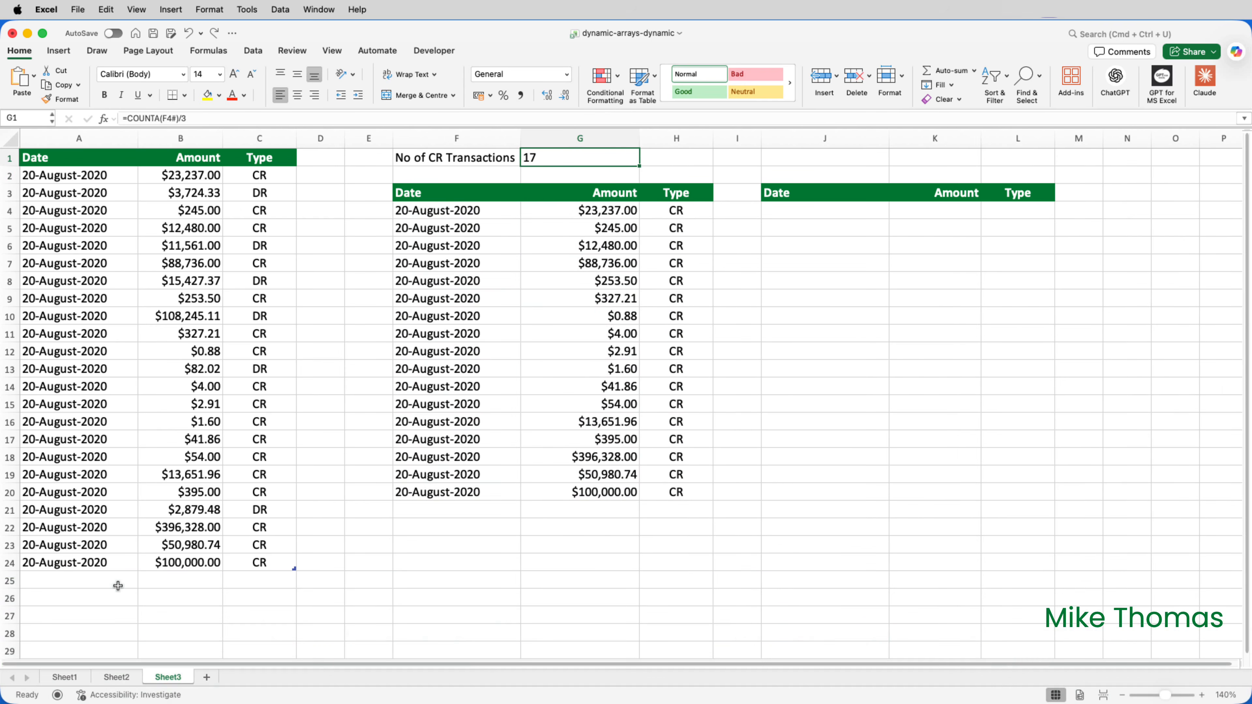
# Duplicate the CR record in A24:C24 into row 25 to test the new count formula.
pyautogui.moveTo(71, 566); pyautogui.dragTo(248, 564)
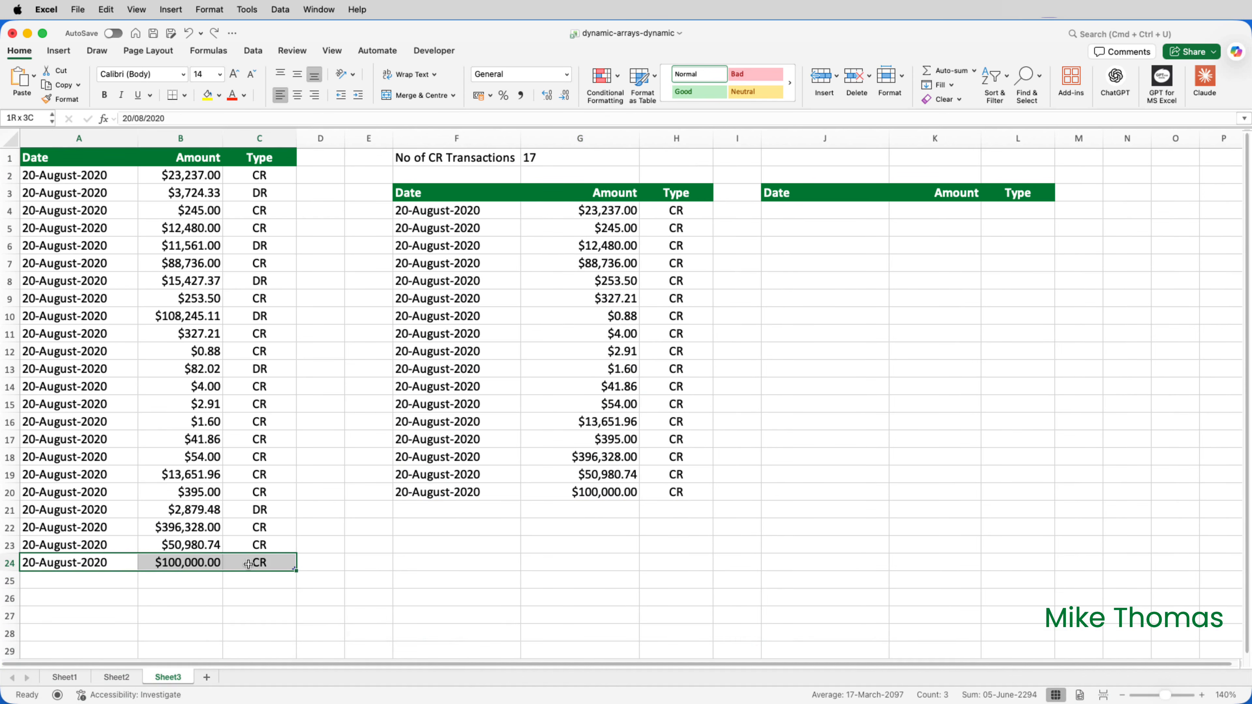
pyautogui.press('super+c')
pyautogui.click(86, 580)
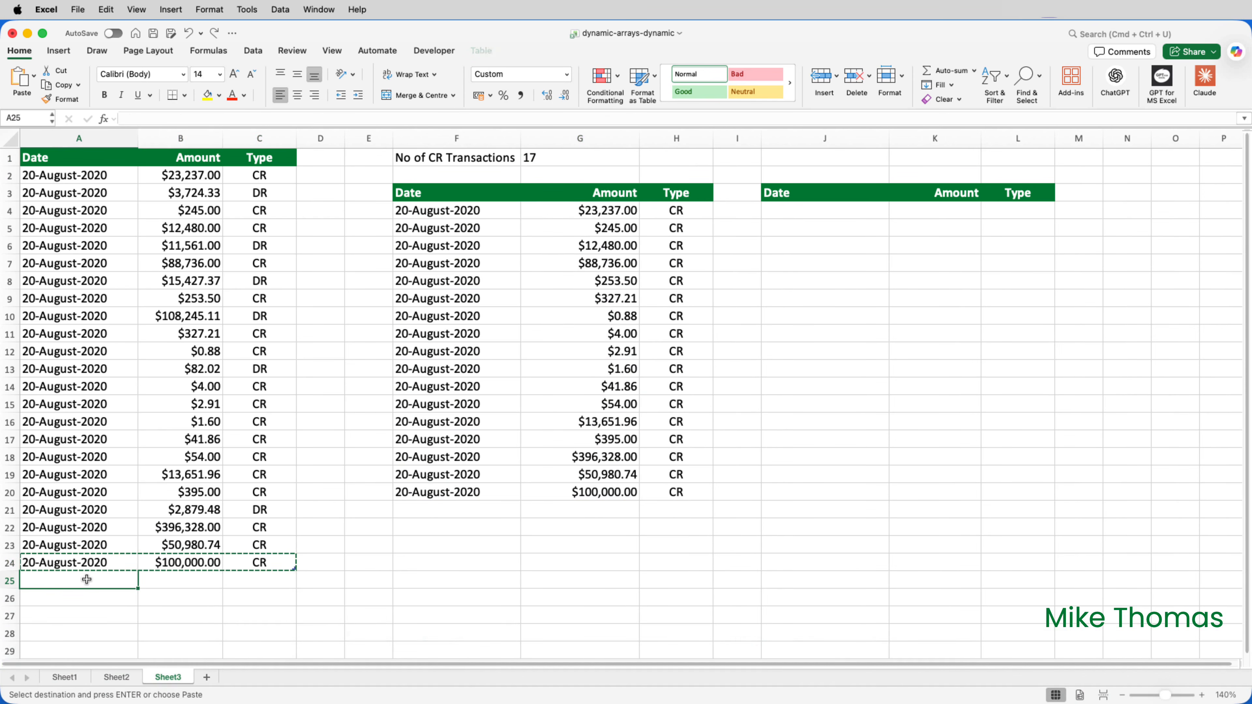
pyautogui.press('super+v')
pyautogui.press('Return')
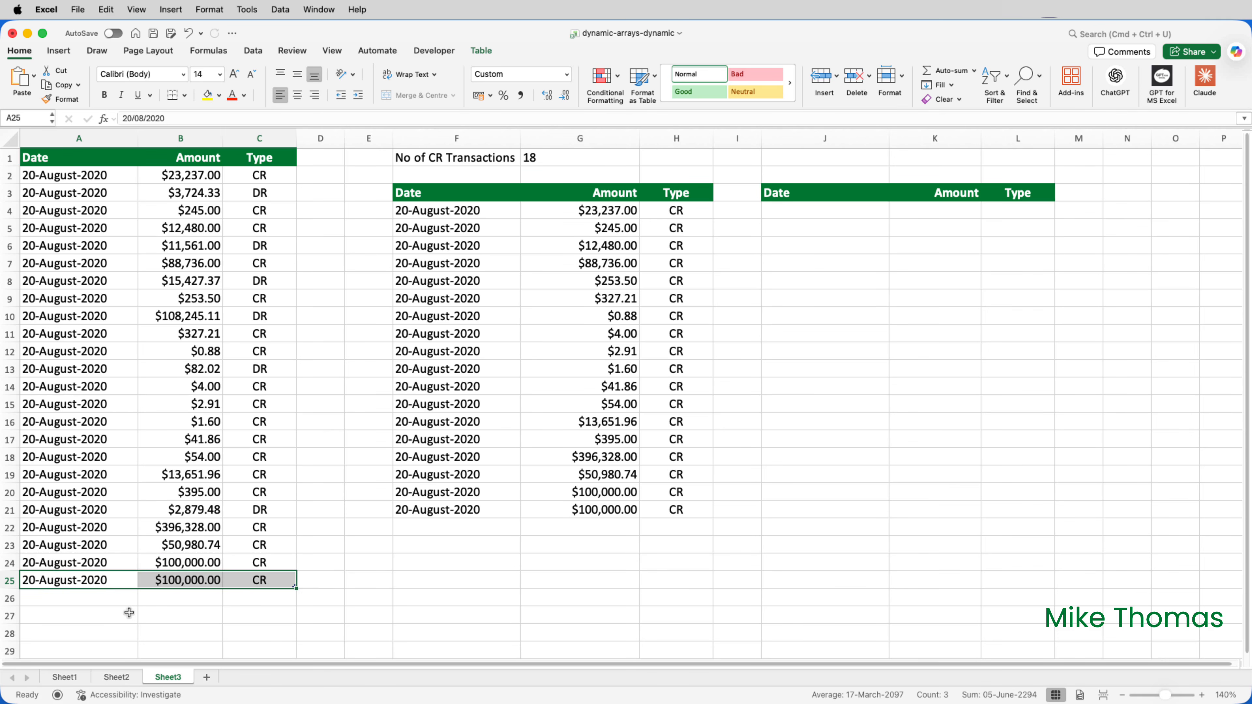
# Enter =SORT(F4#,2,-1) in J4 to sort the spilled FILTER results by amount in descending order.
pyautogui.click(825, 211)
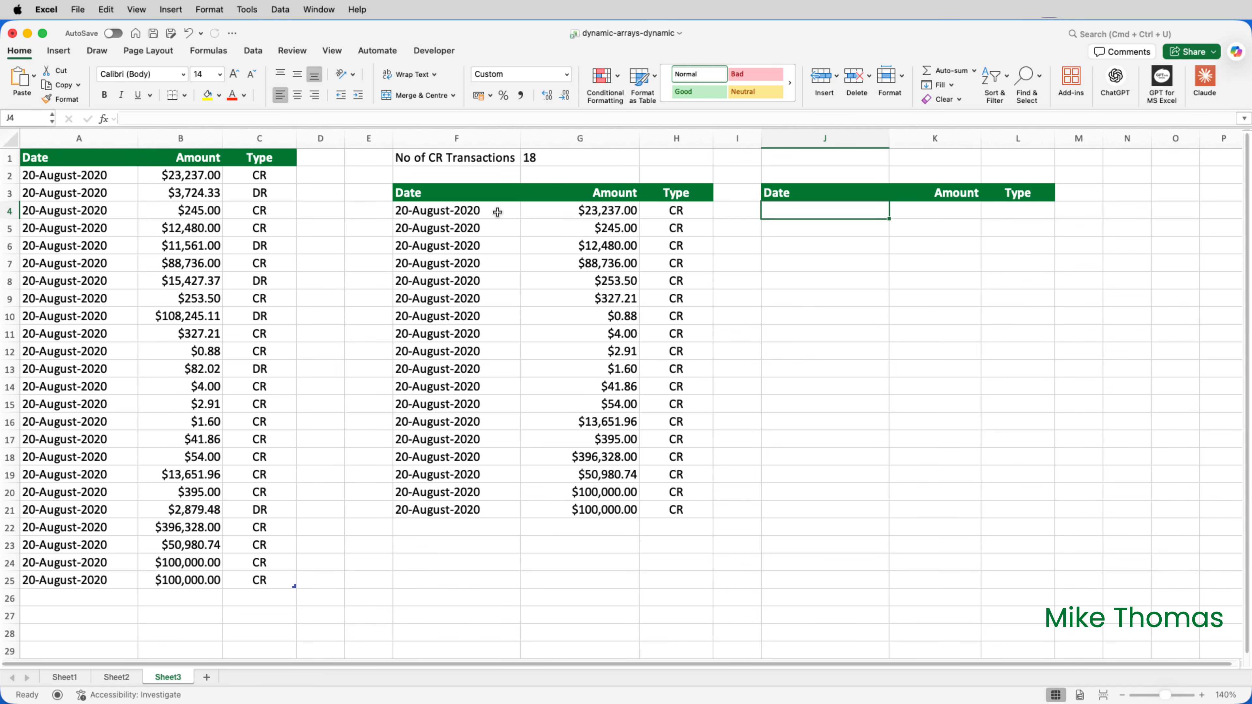
pyautogui.write('=SO')
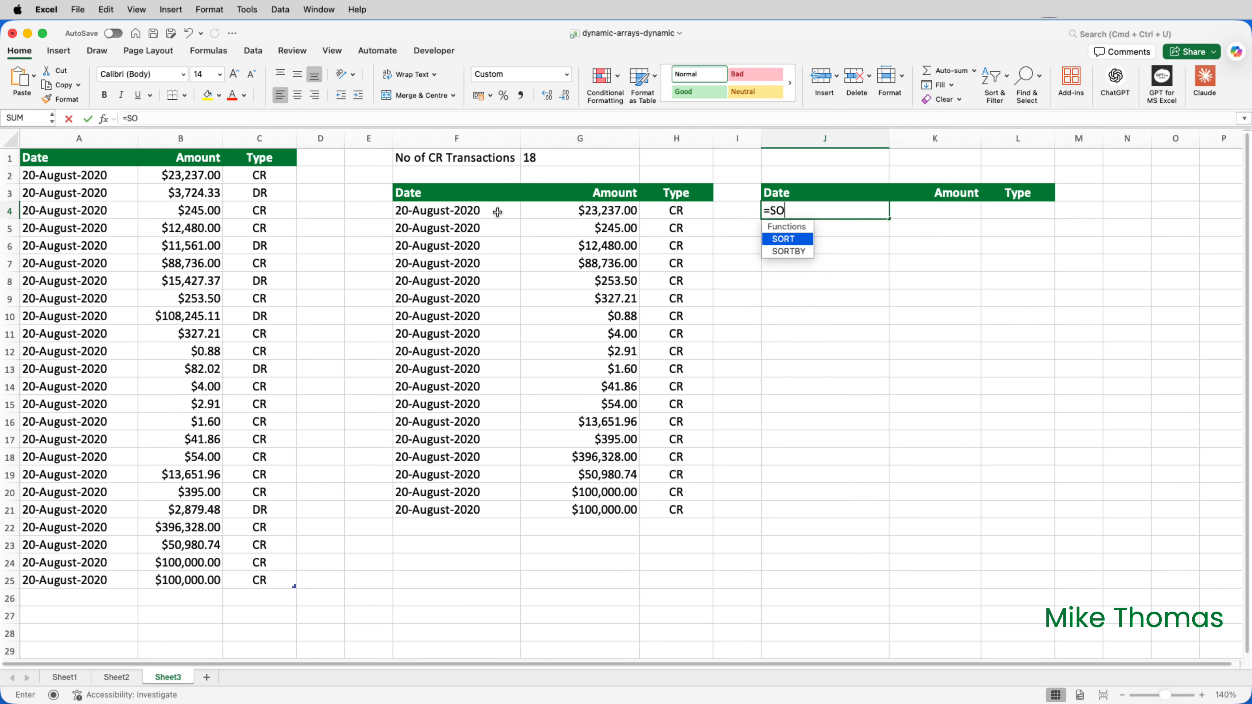
pyautogui.write('RT(')
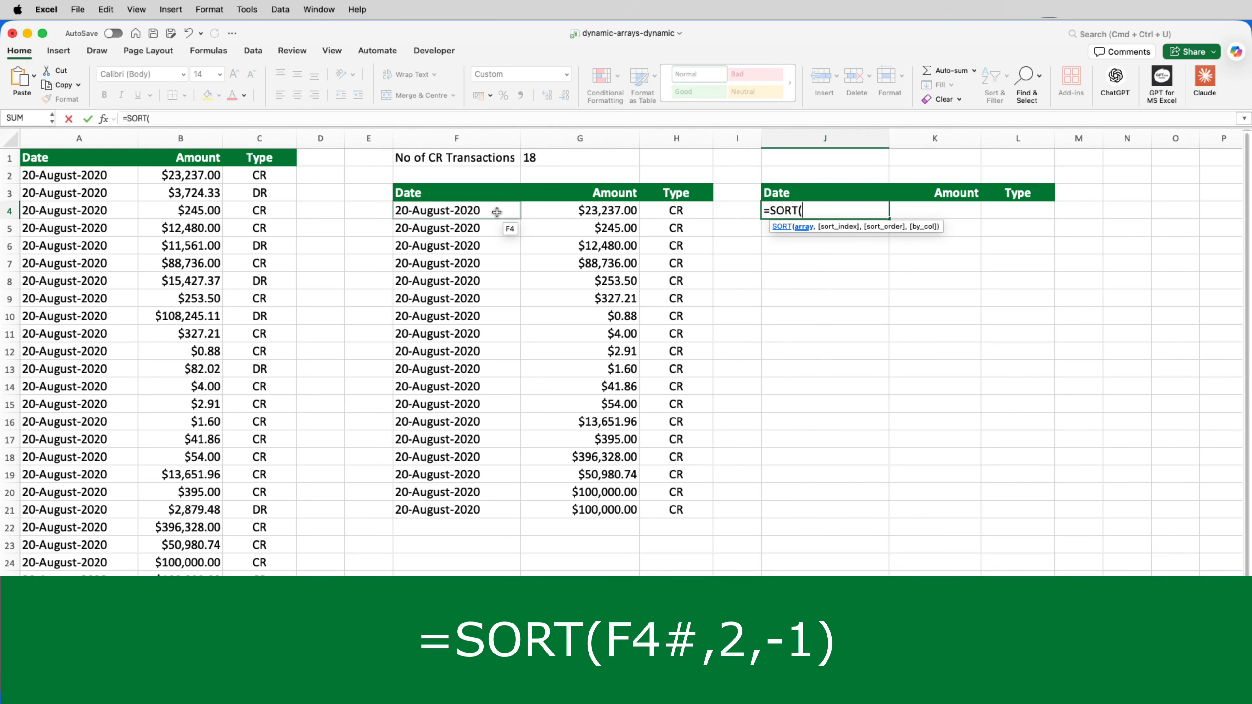
pyautogui.click(497, 212)
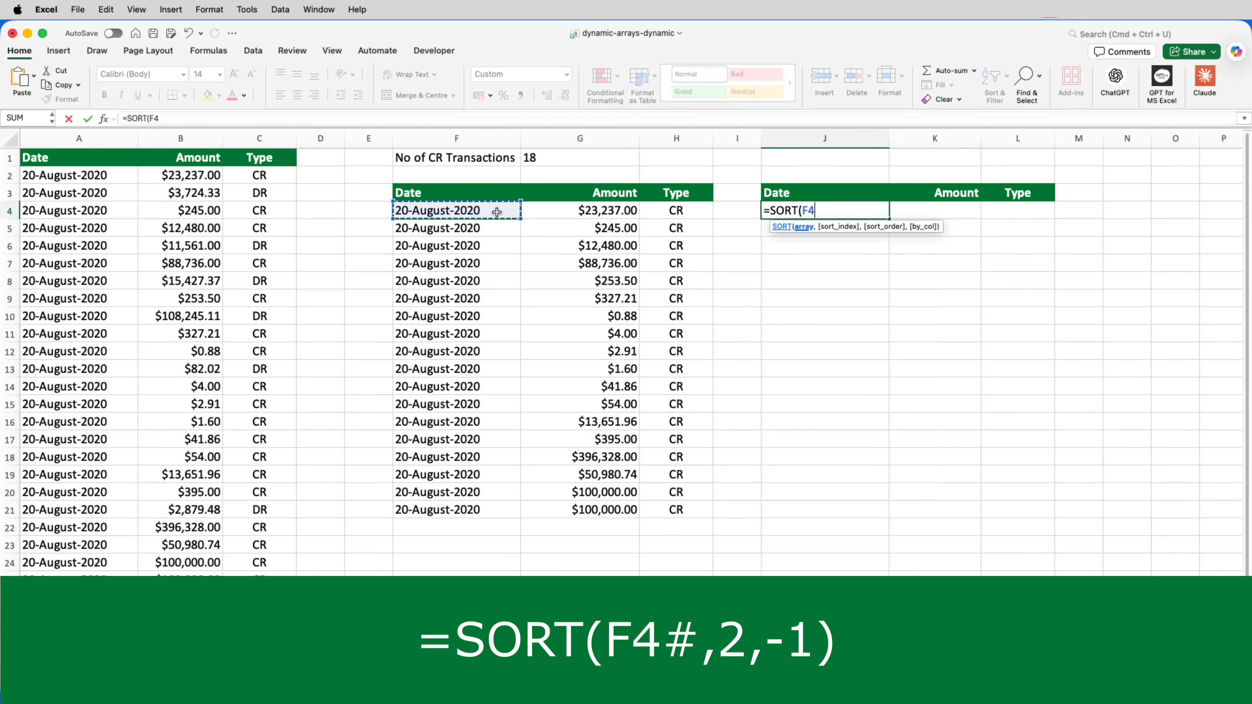
pyautogui.write('#')
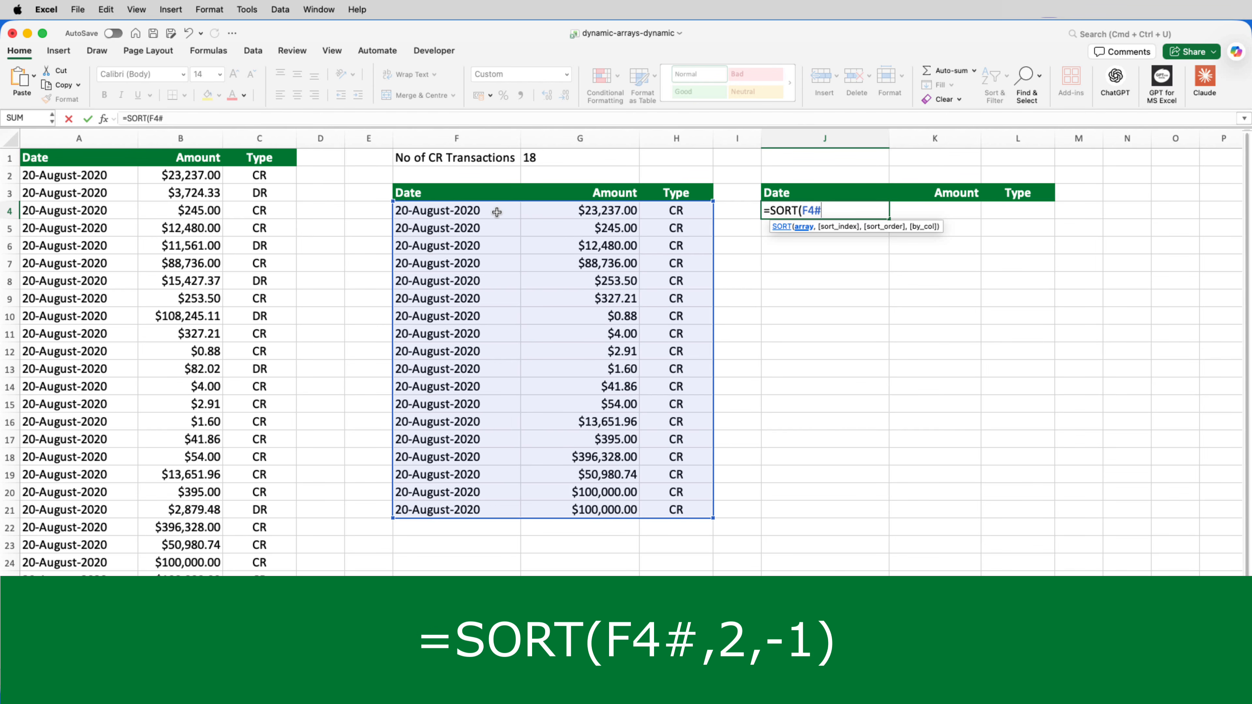
pyautogui.write(',2,')
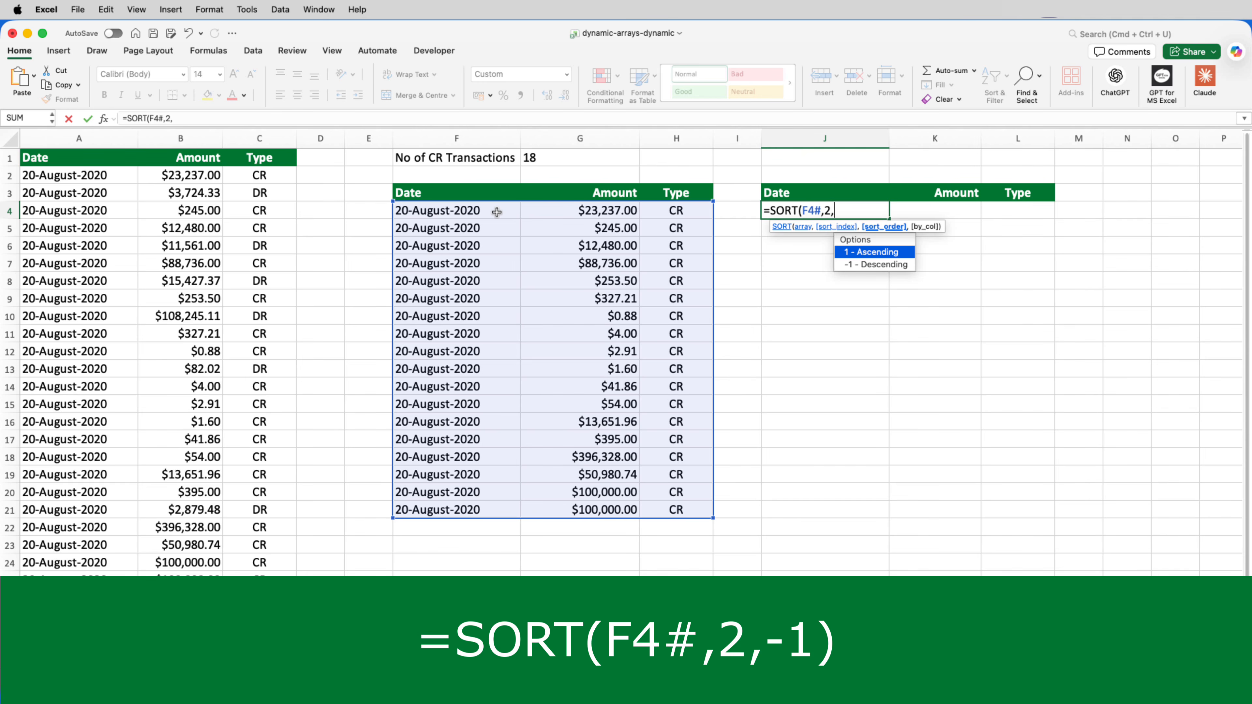
pyautogui.write('-1)')
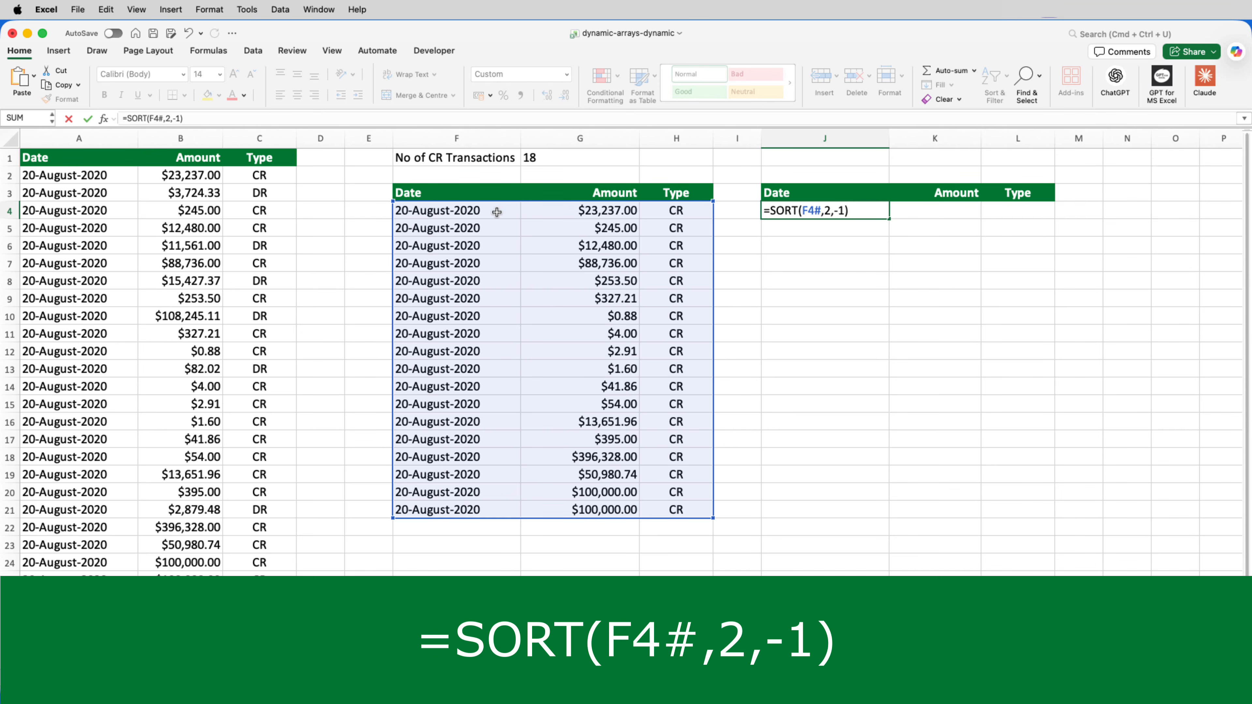
pyautogui.press('Return')
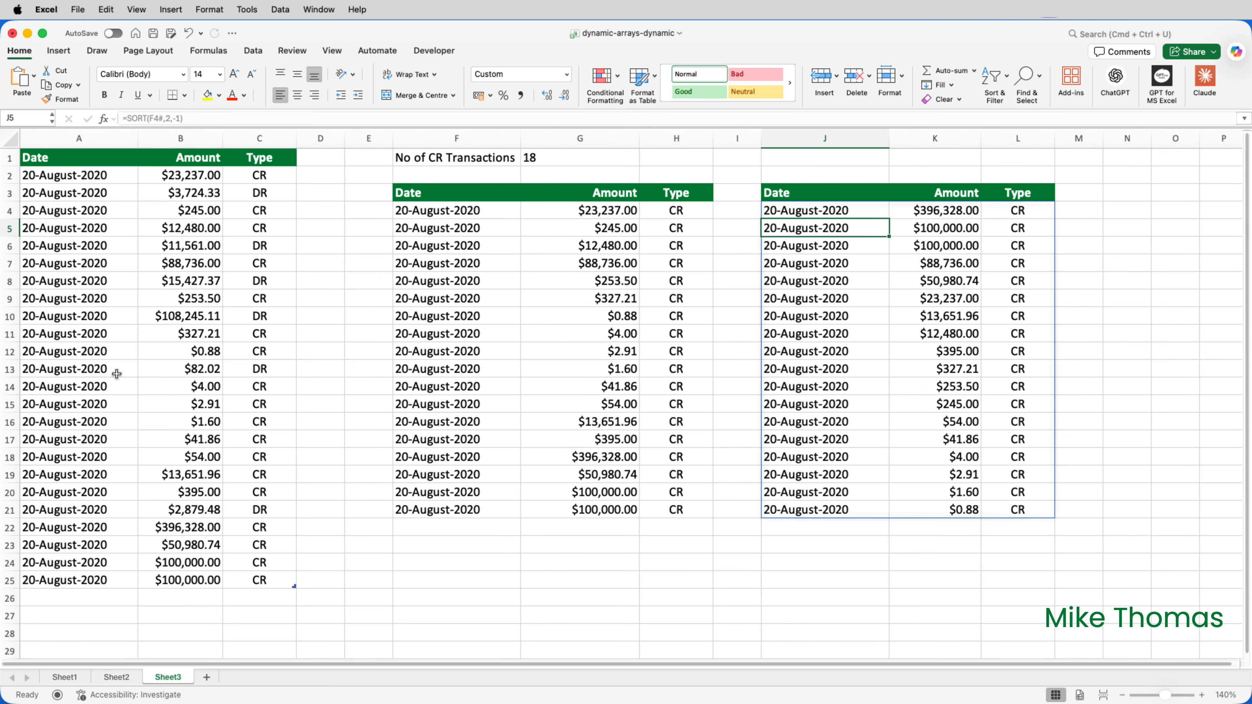
# Duplicate the CR record in A25:C25 into row 26 to test the count and sorted list.
pyautogui.moveTo(52, 584); pyautogui.dragTo(256, 585)
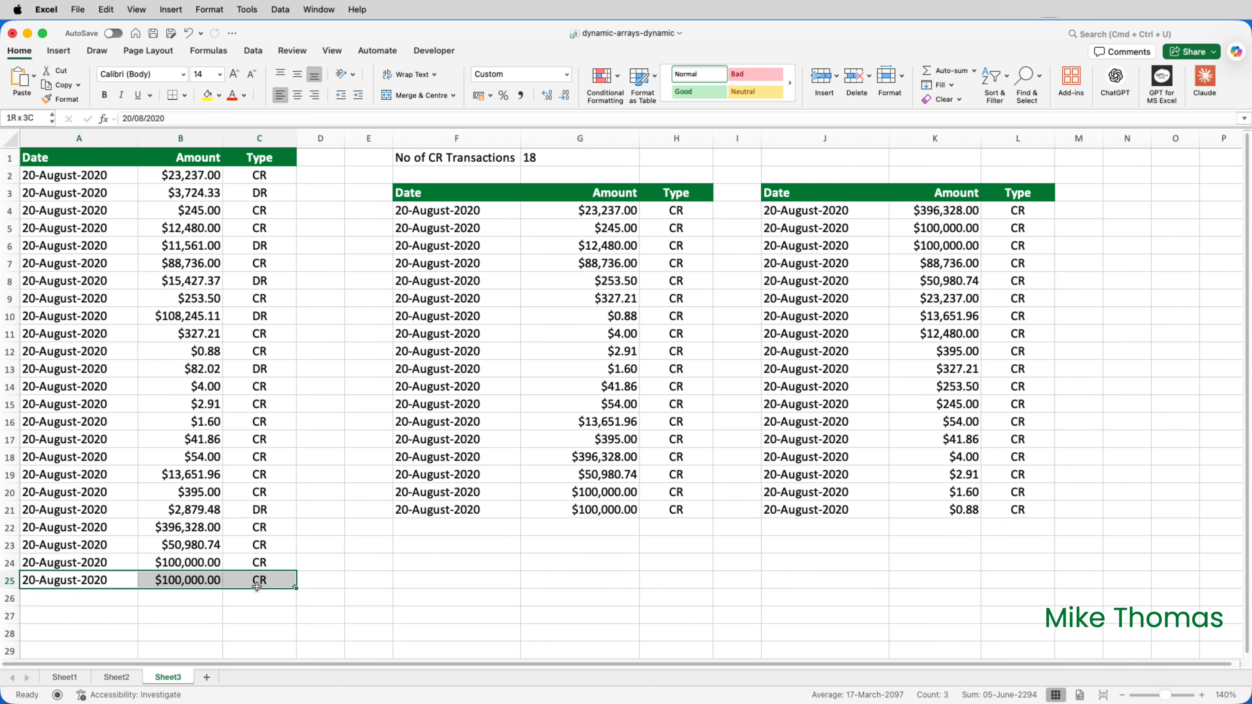
pyautogui.press('super+c')
pyautogui.click(83, 597)
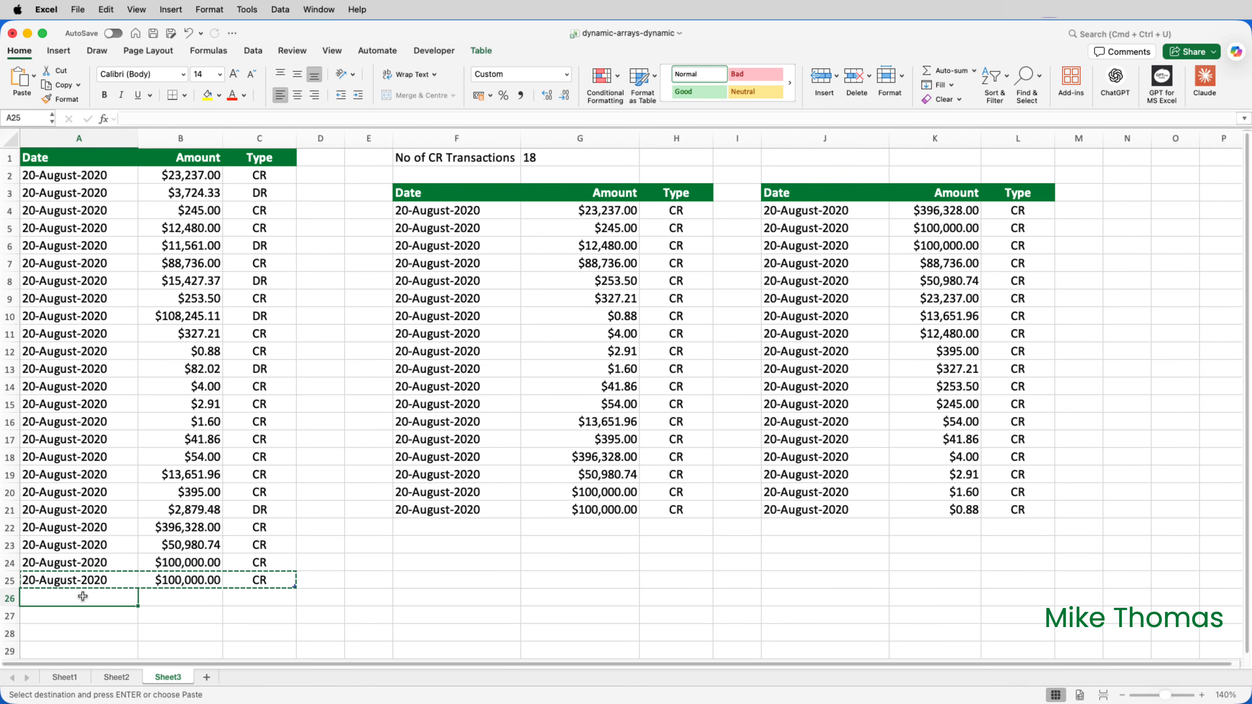
pyautogui.press('super+v')
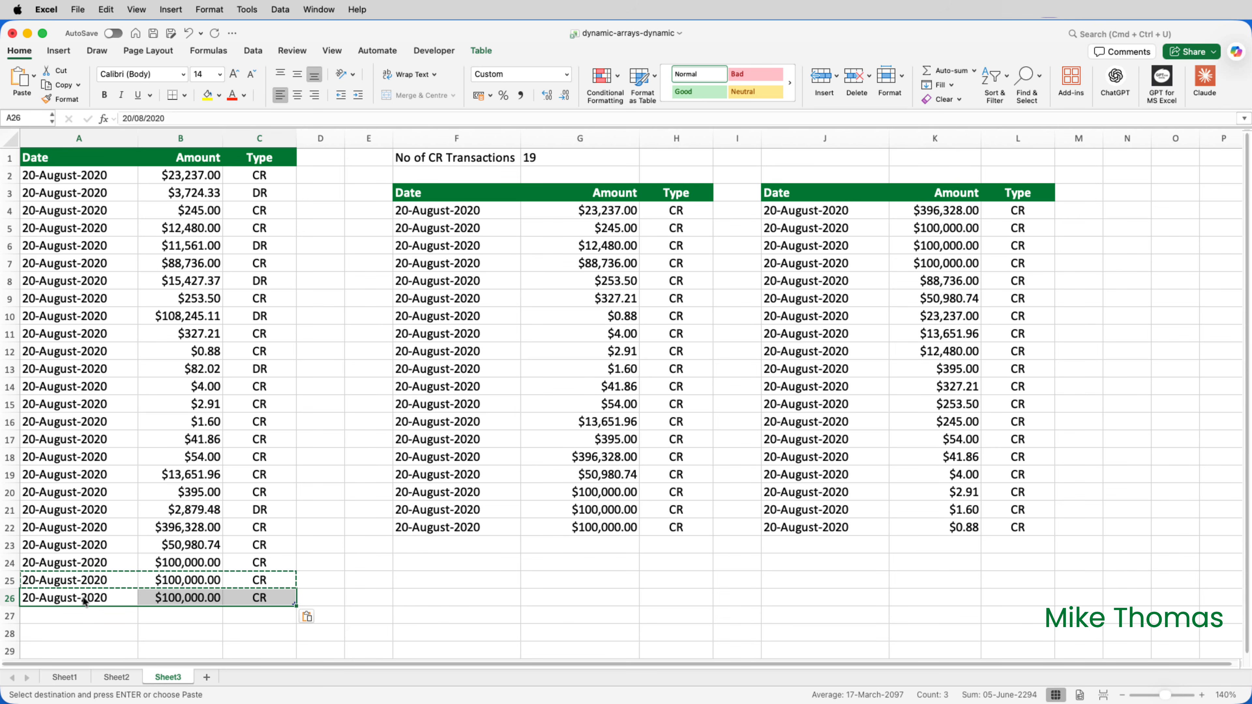
pyautogui.press('Escape')
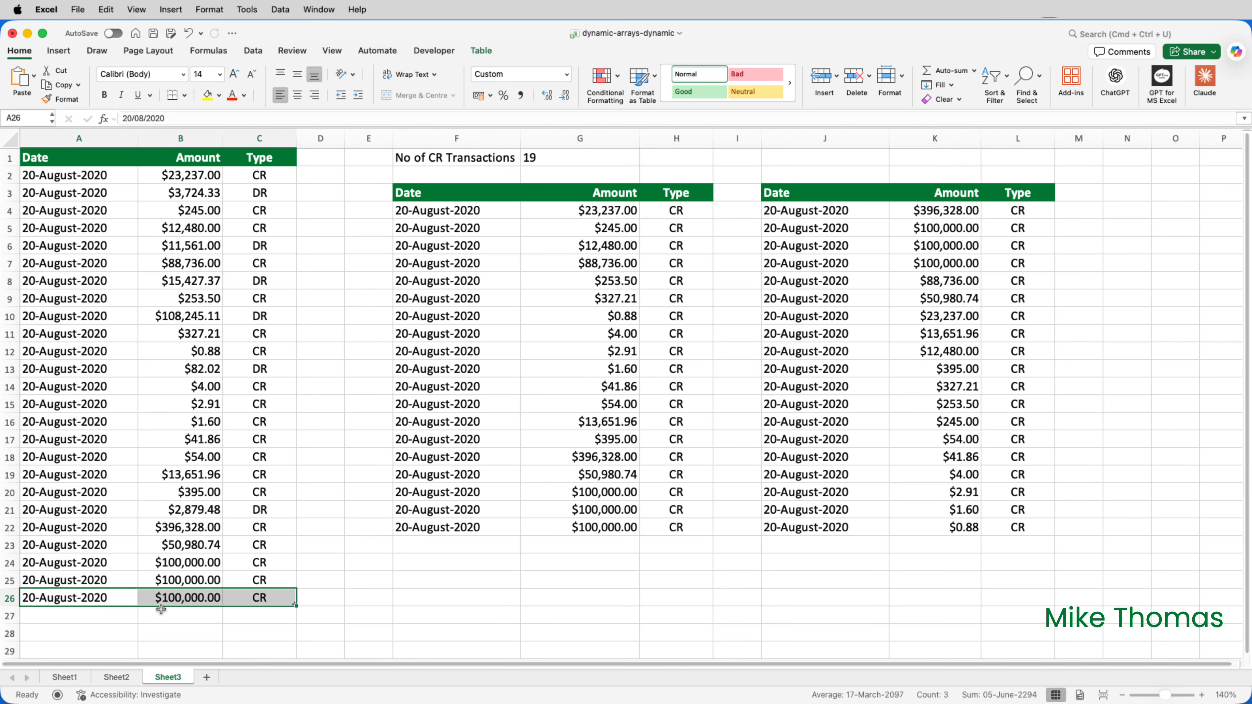
pyautogui.click(173, 625)
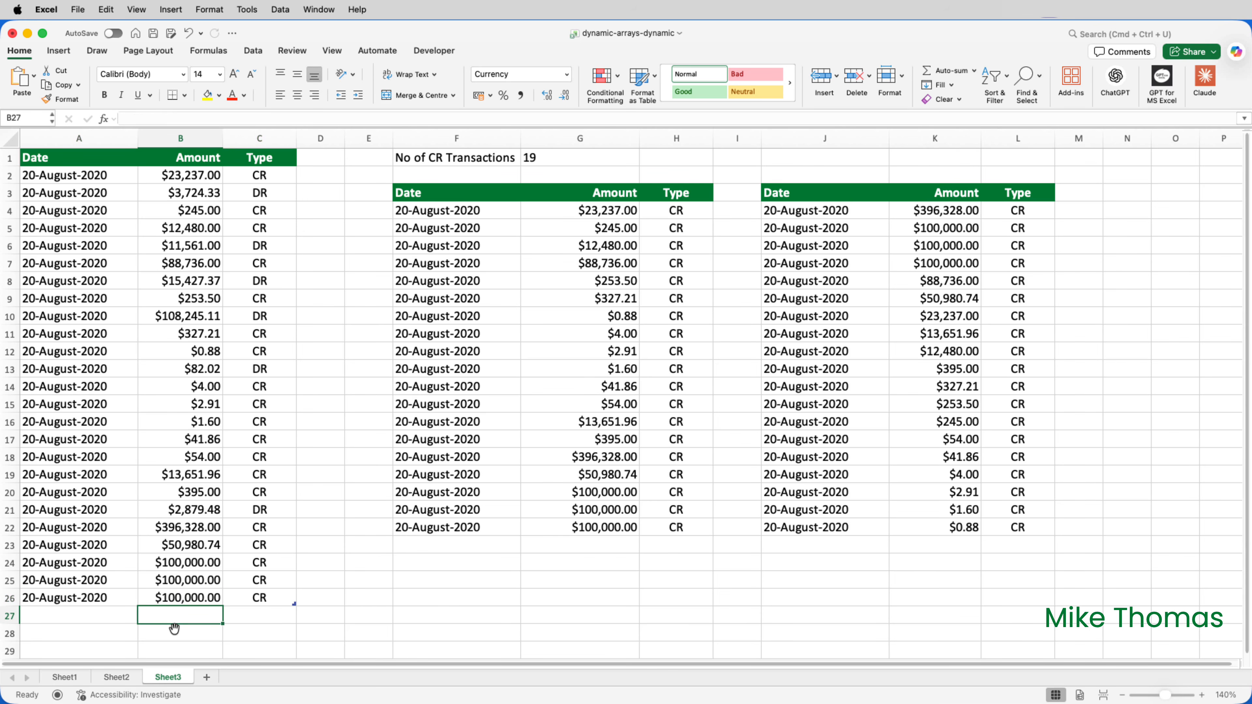